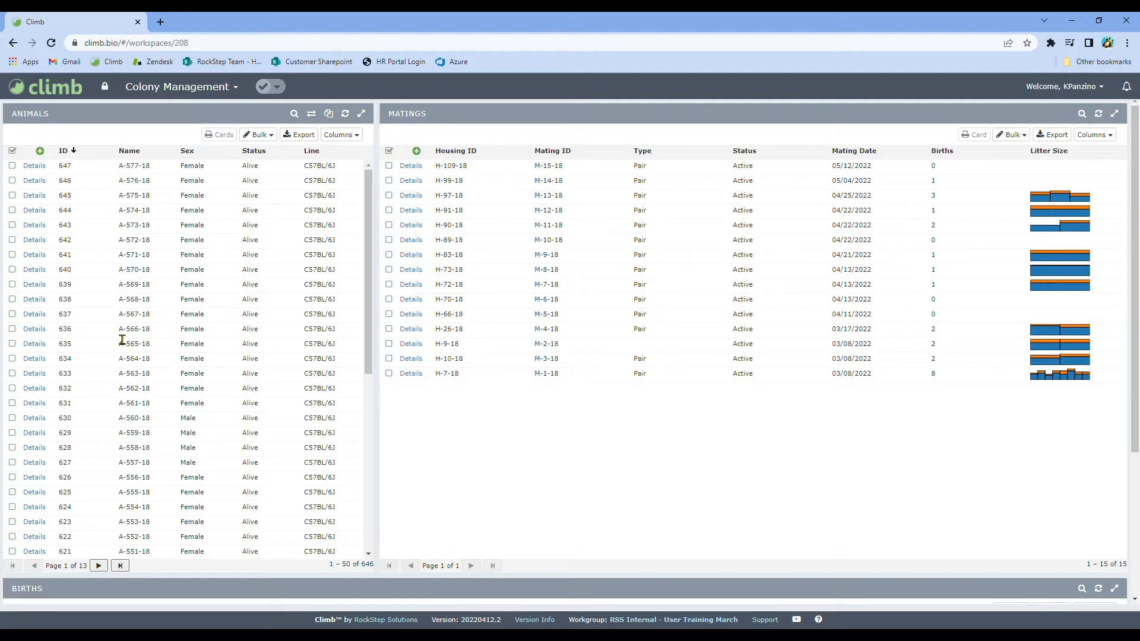
Examine mating M-1-18's details, birth history and live/stillborn offspring chart, and return to the matings list
scroll(56, 594, "down", 3)
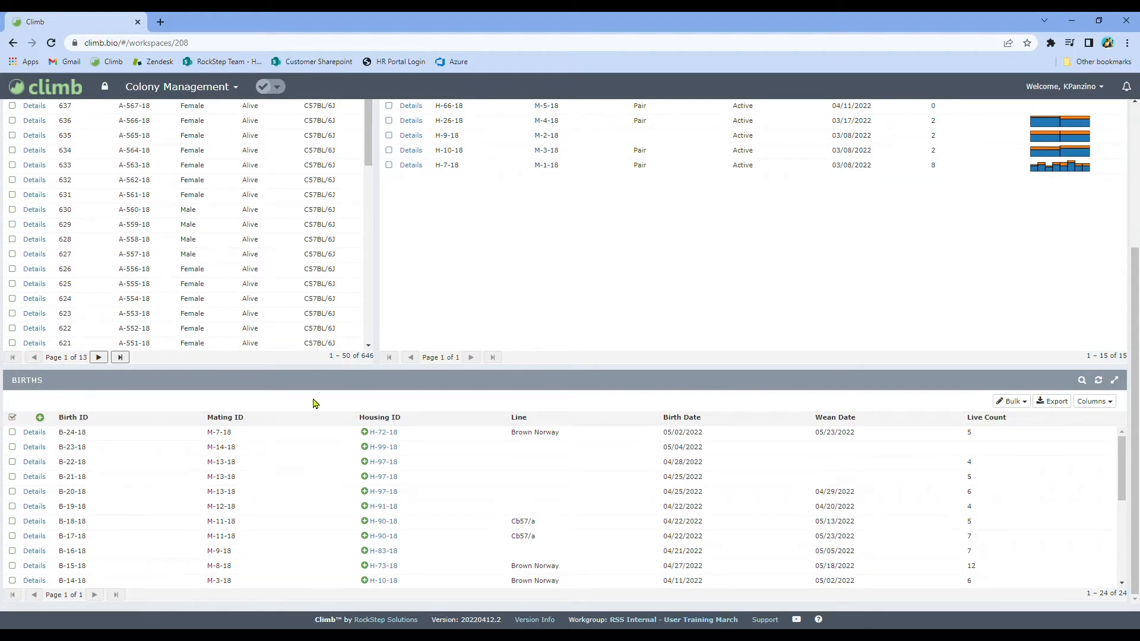
scroll(414, 402, "up", 3)
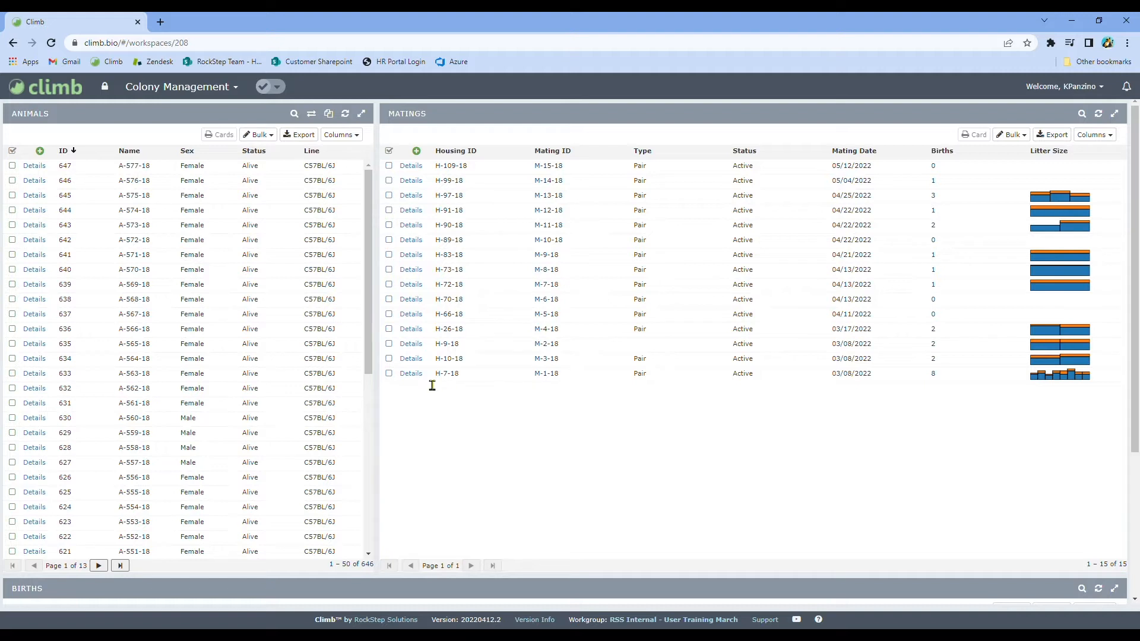
left_click(411, 374)
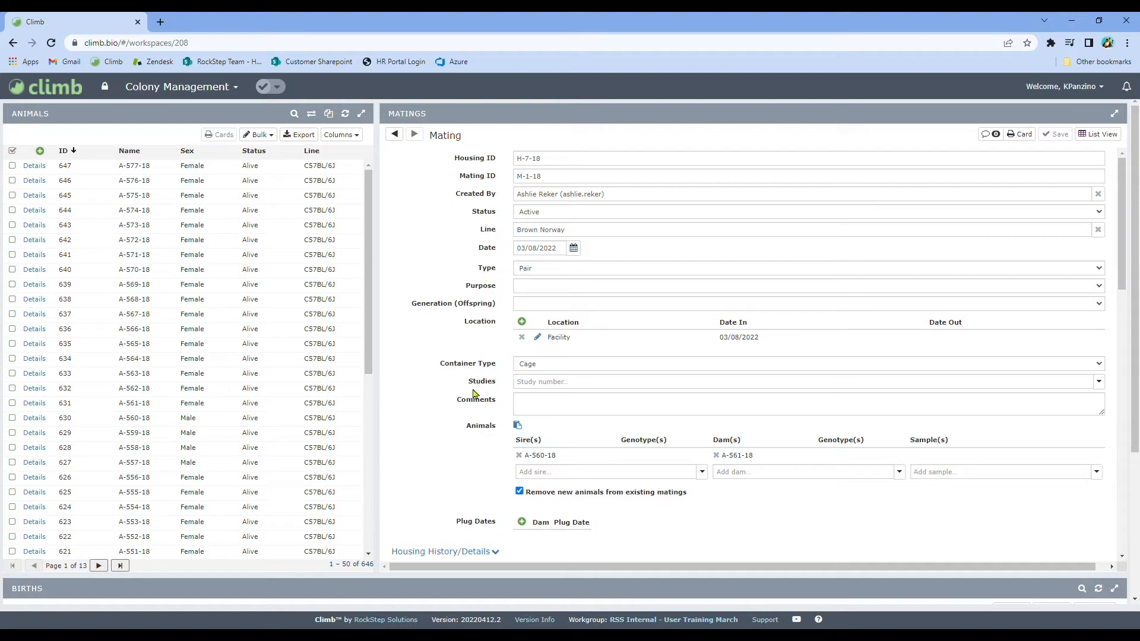
scroll(546, 445, "down", 2)
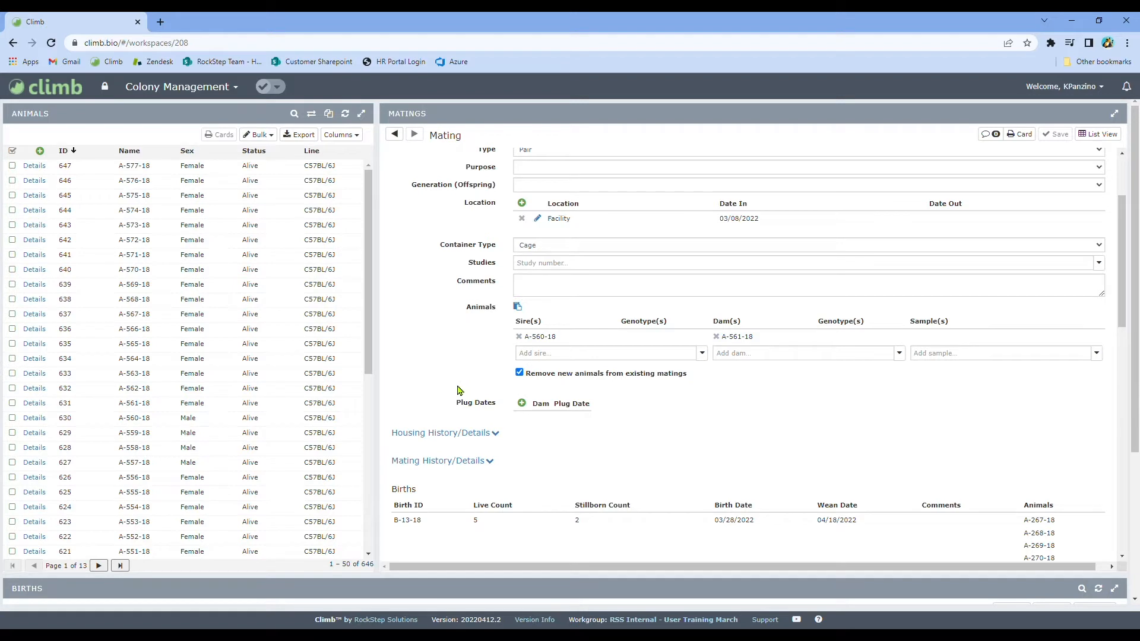
scroll(534, 454, "down", 4)
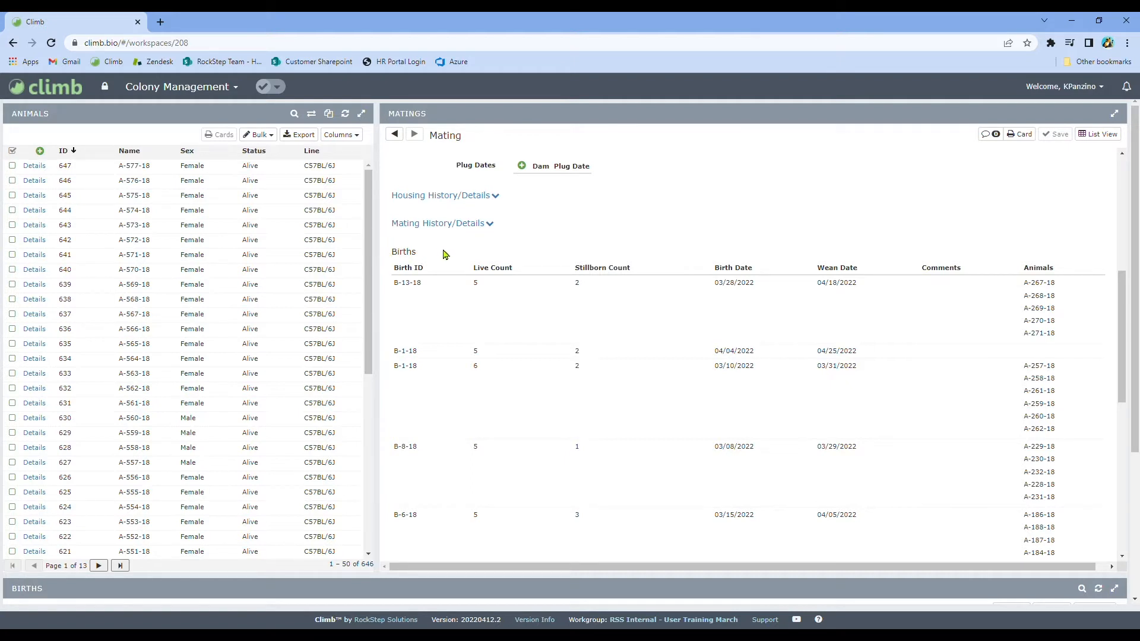
scroll(470, 308, "down", 1)
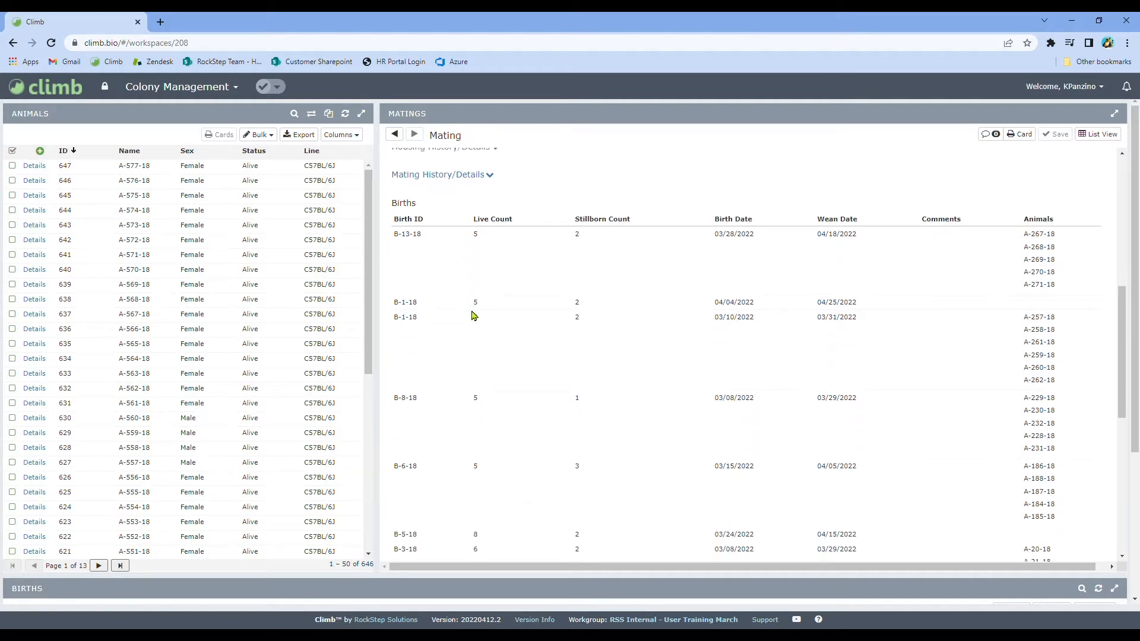
scroll(473, 316, "down", 1)
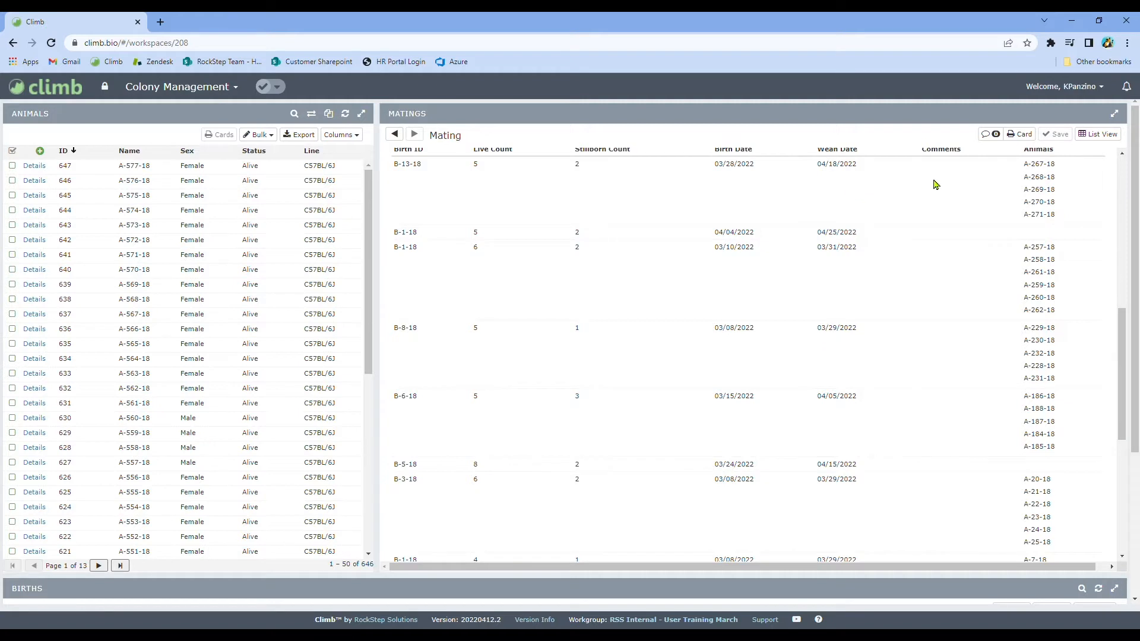
scroll(626, 275, "down", 2)
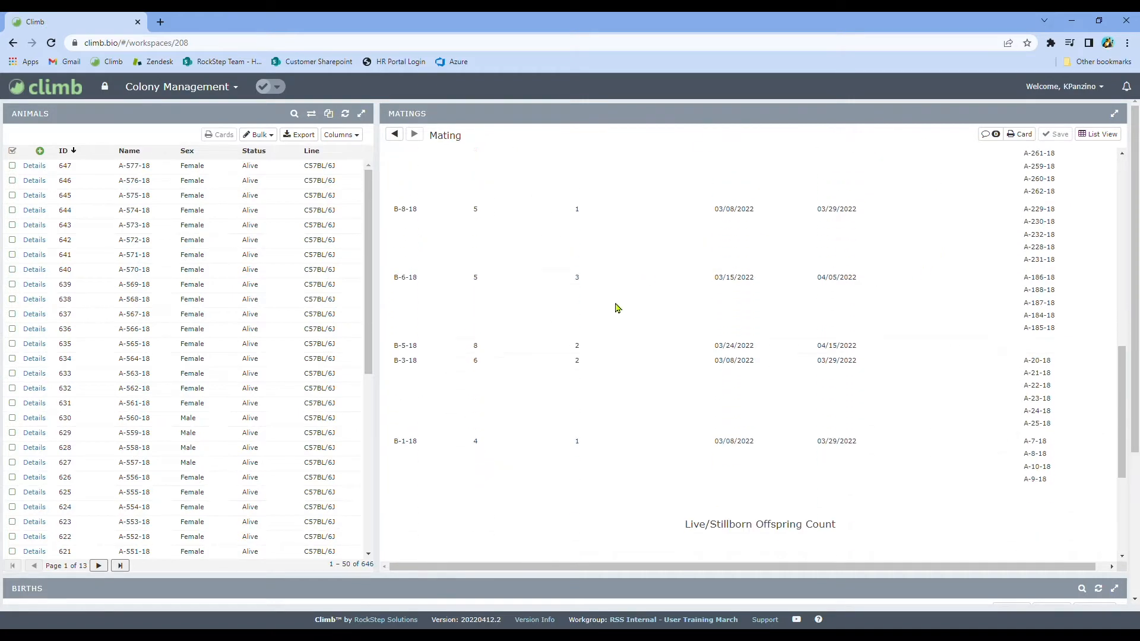
scroll(626, 324, "down", 2)
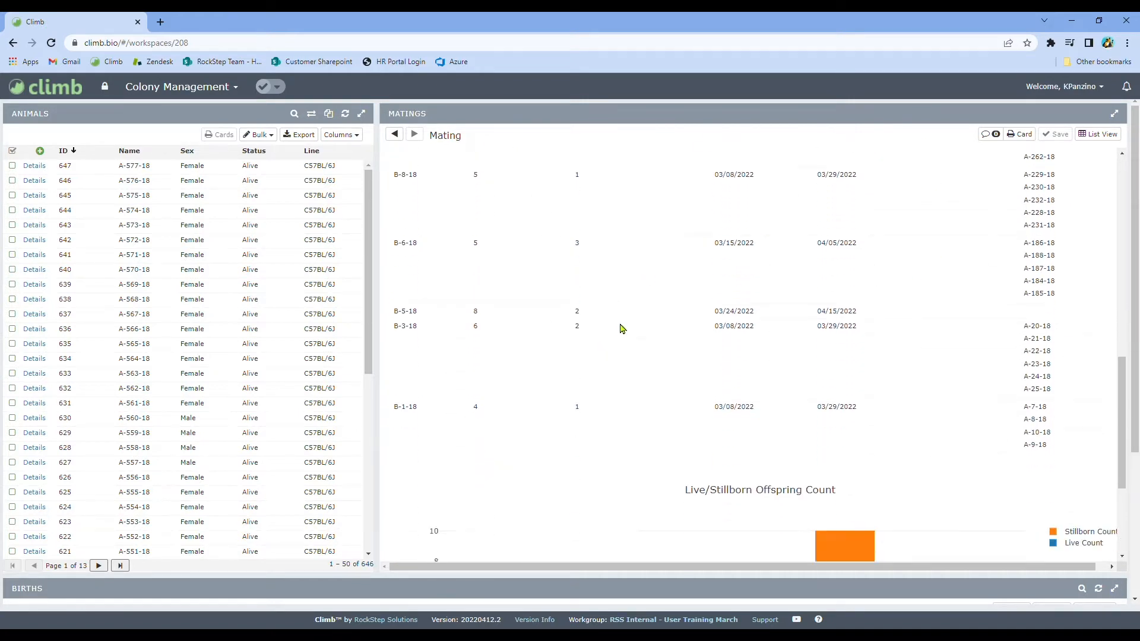
scroll(627, 323, "down", 1)
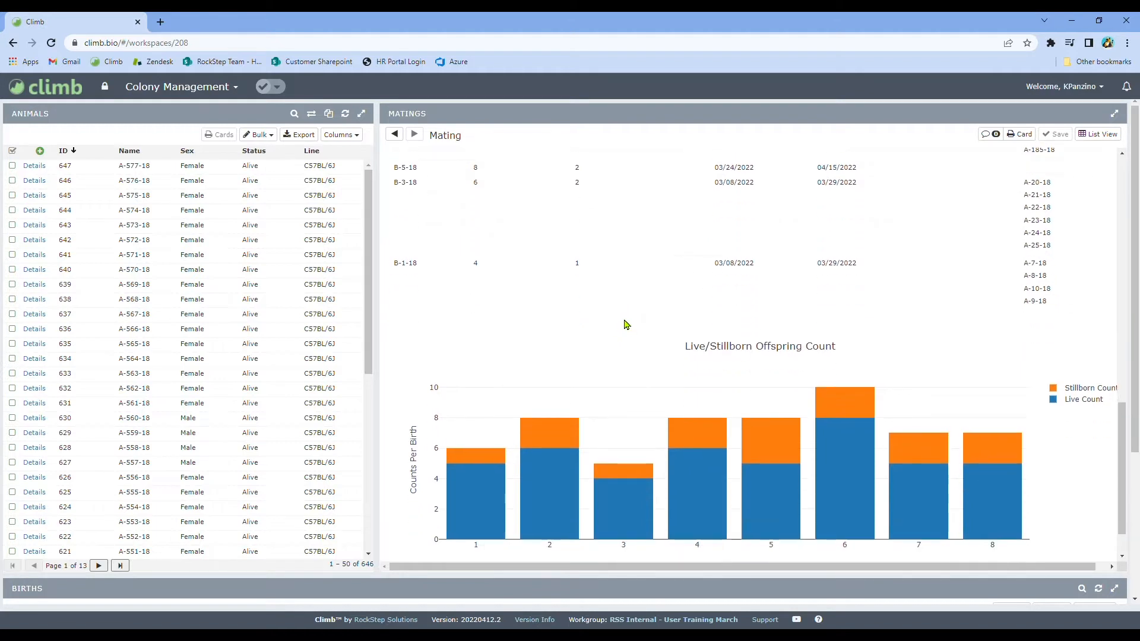
scroll(627, 323, "down", 1)
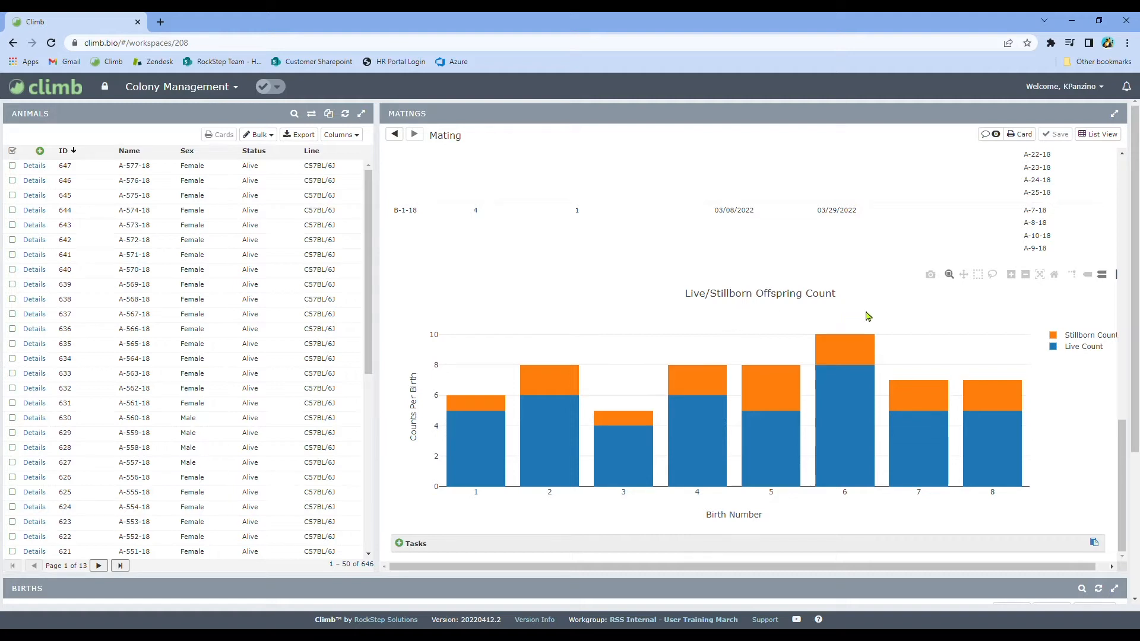
mouse_move(881, 397)
scroll(891, 285, "up", 10)
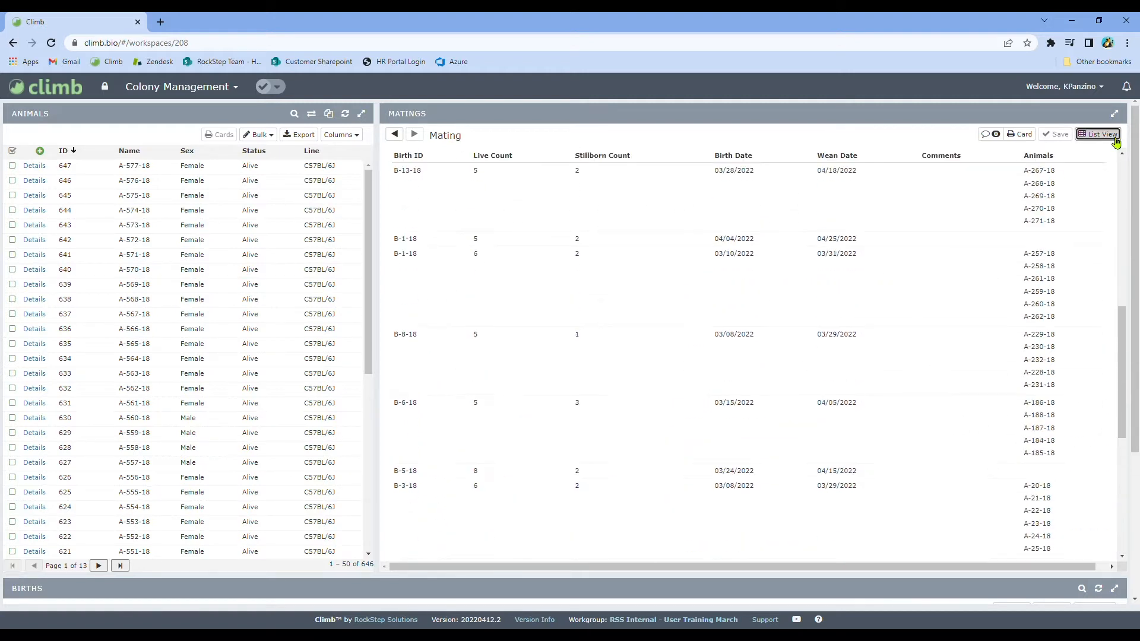
left_click(1111, 135)
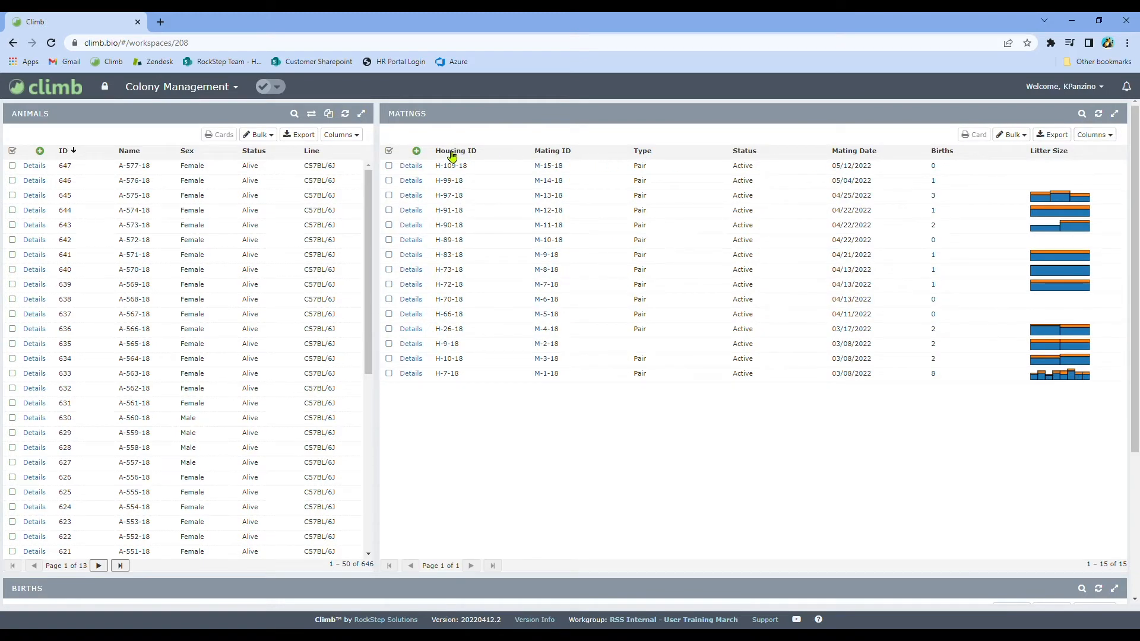
Create a new mating record and assign it the line C57BL/6J
left_click(416, 151)
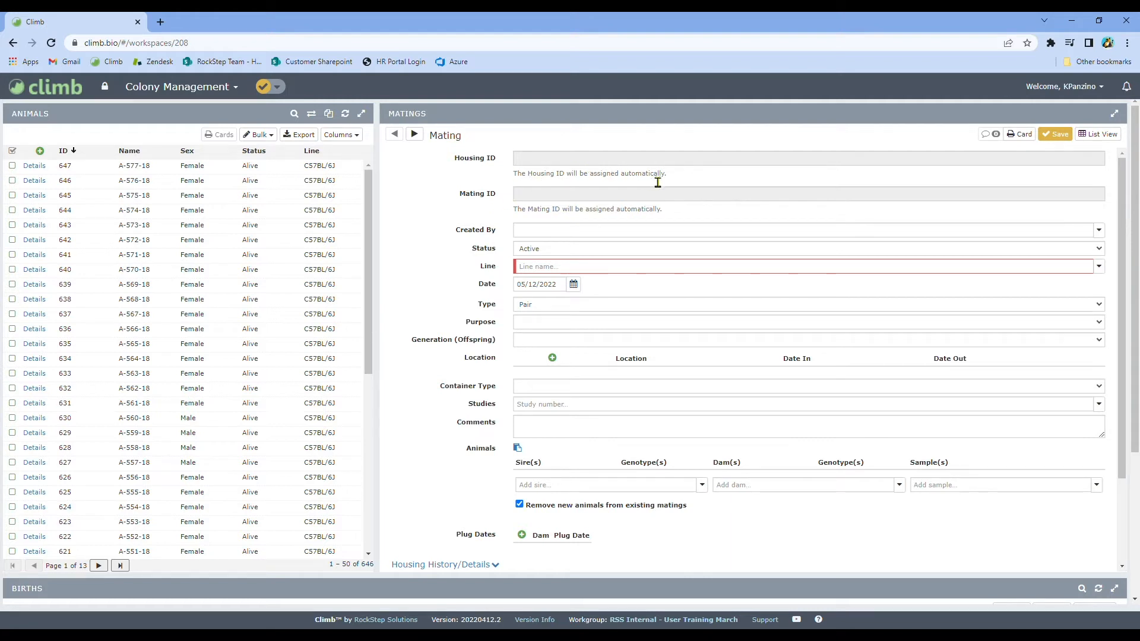
left_click(1099, 267)
left_click(546, 396)
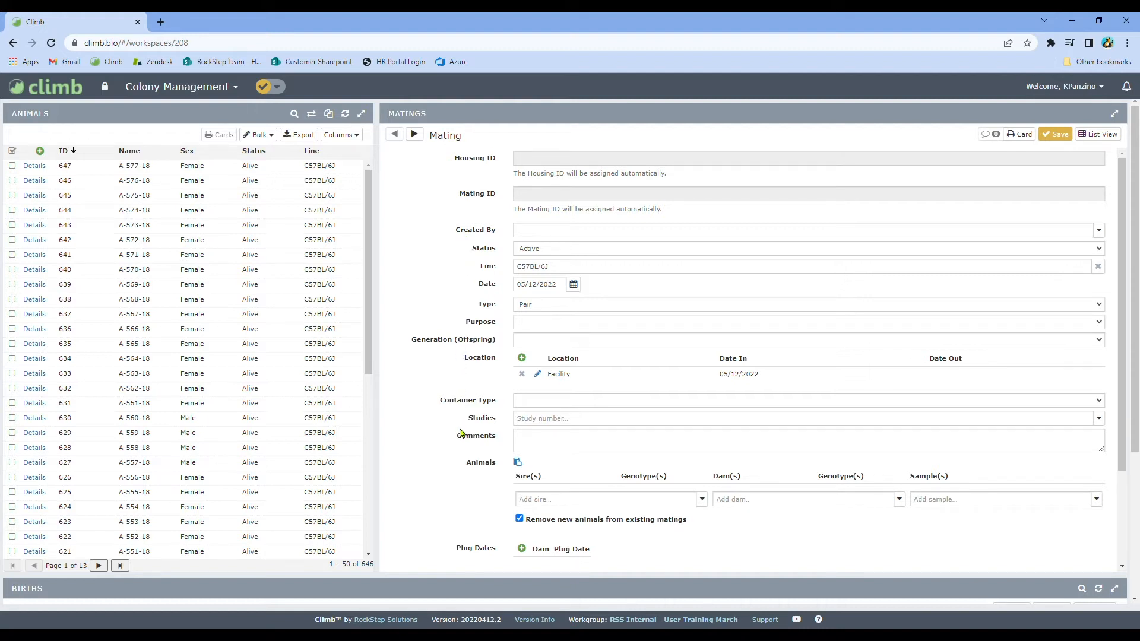
Add male A-560-18 and females A-561-18 and A-562-18 to the new mating, save it and return to the matings list
scroll(463, 430, "down", 2)
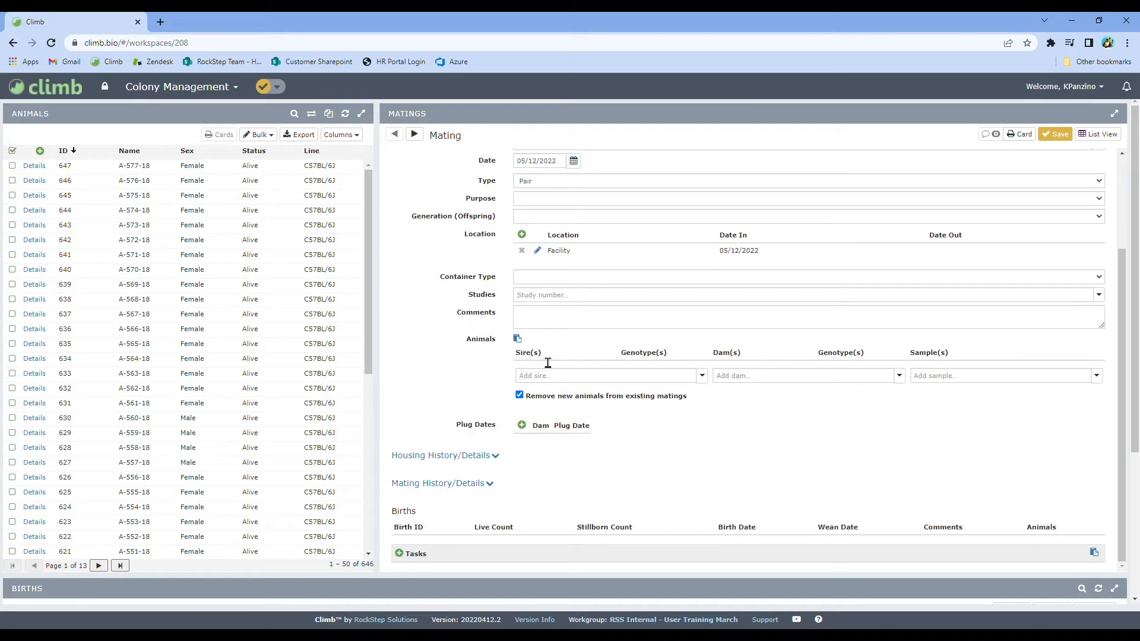
left_click(13, 403)
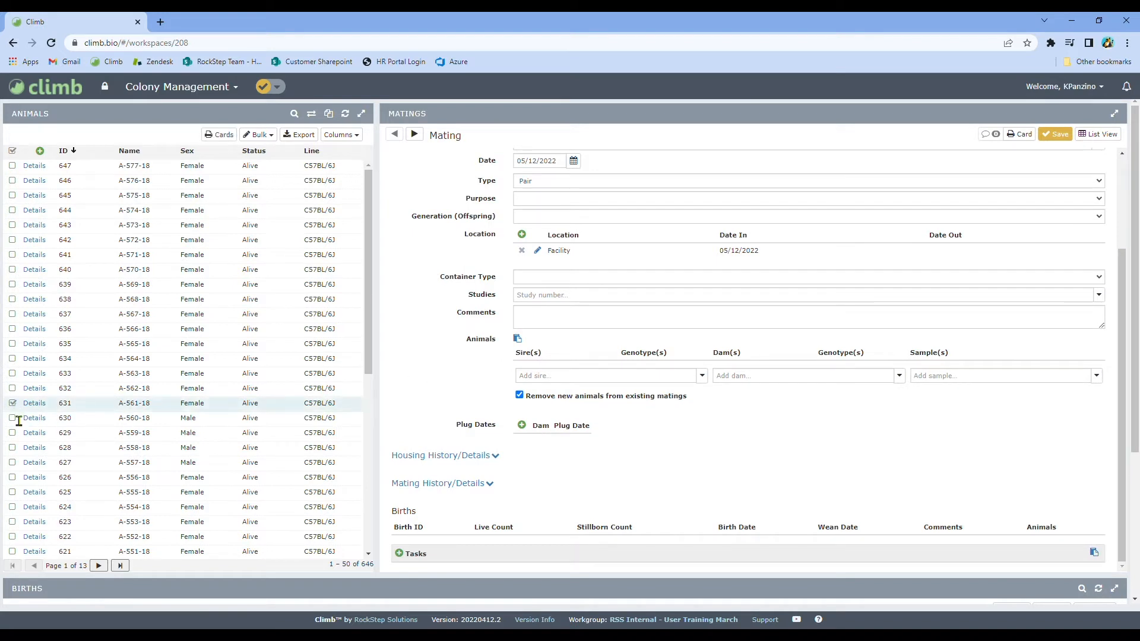
left_click(12, 417)
left_click(13, 388)
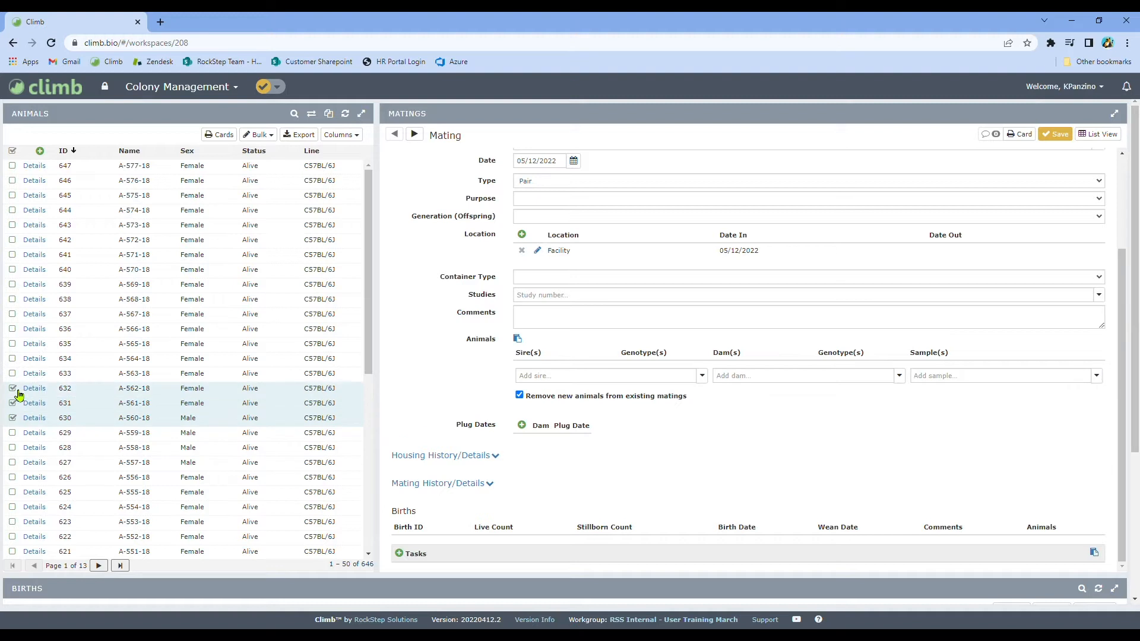
left_click_drag(104, 399, 724, 388)
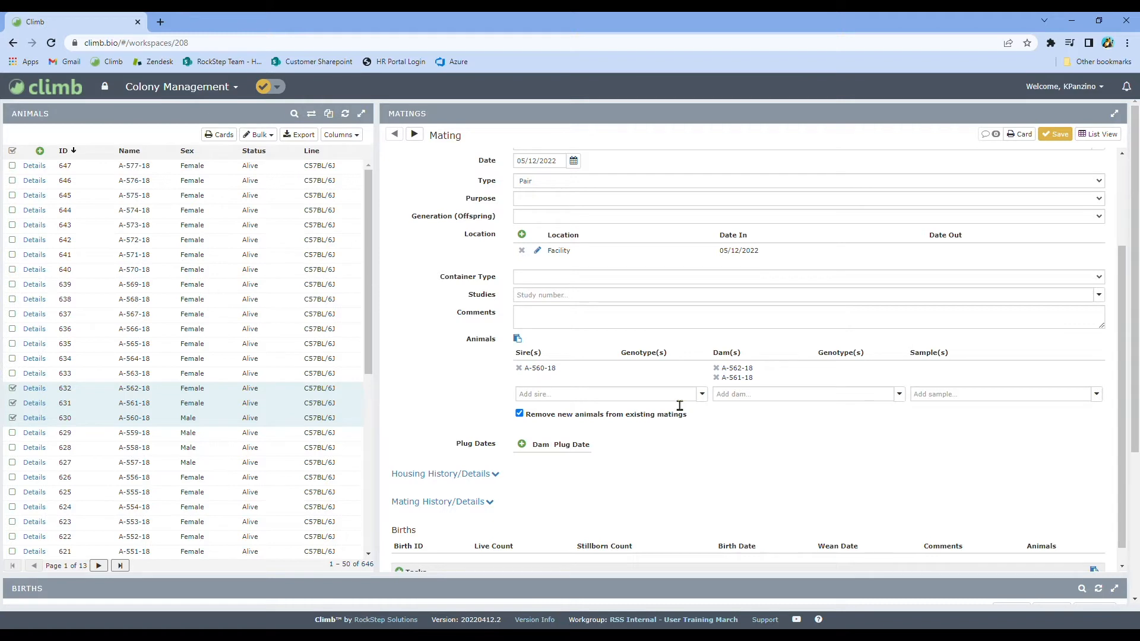
scroll(679, 406, "up", 3)
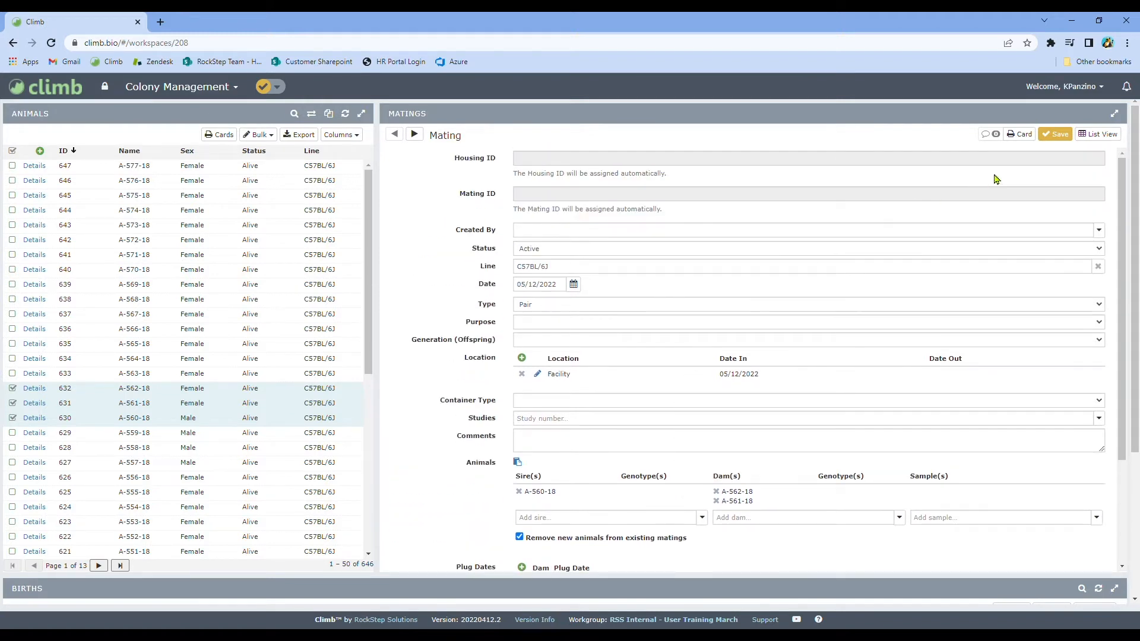
left_click(1056, 134)
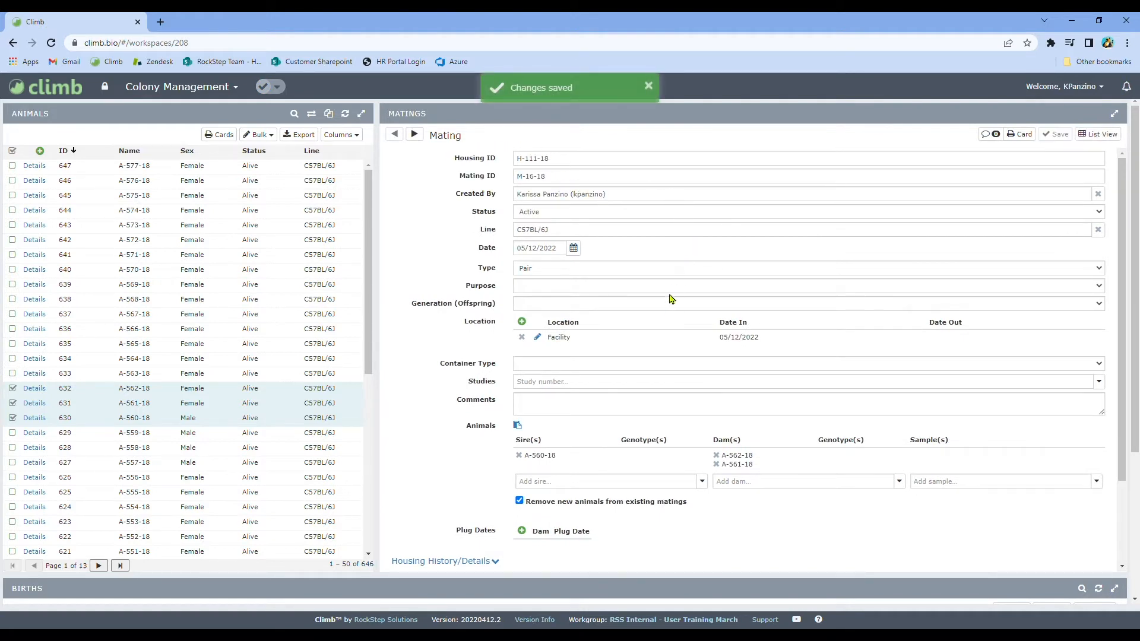
scroll(663, 323, "down", 3)
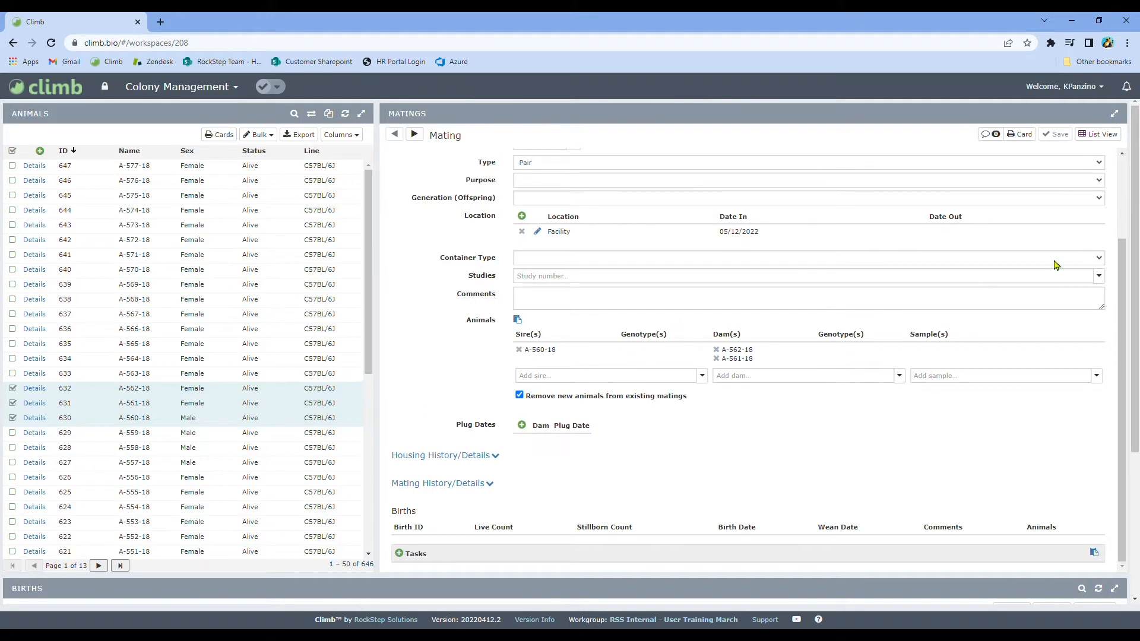
left_click(1114, 136)
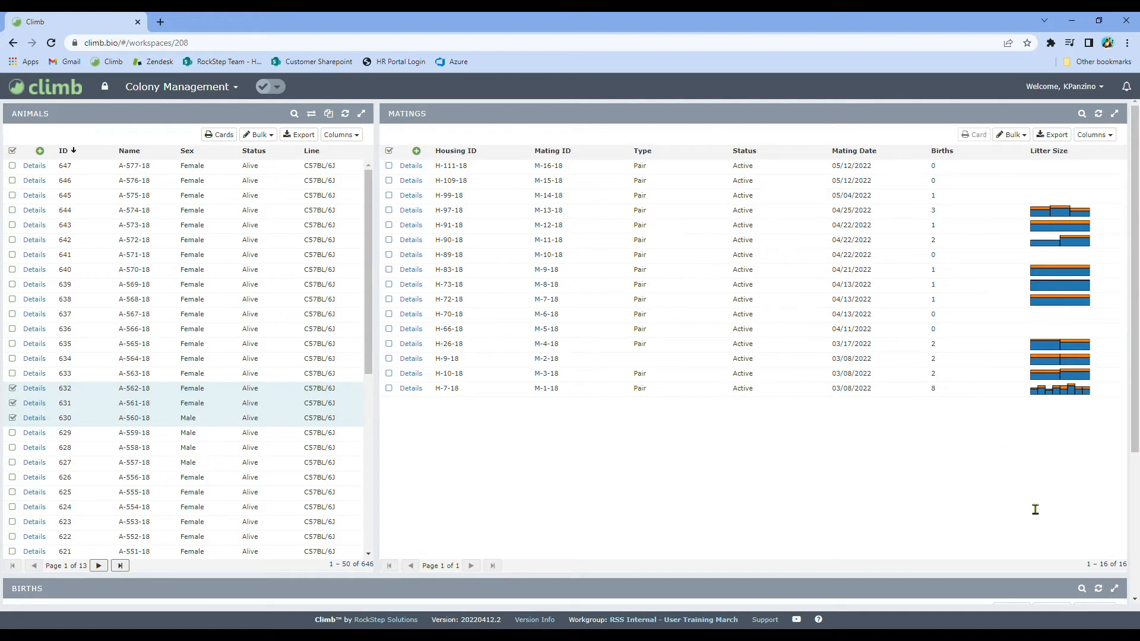
Create a new birth record in the expanded Births view for mating M-7-18, with sire A-293-18 and dam A-294-18 selected
left_click(1114, 588)
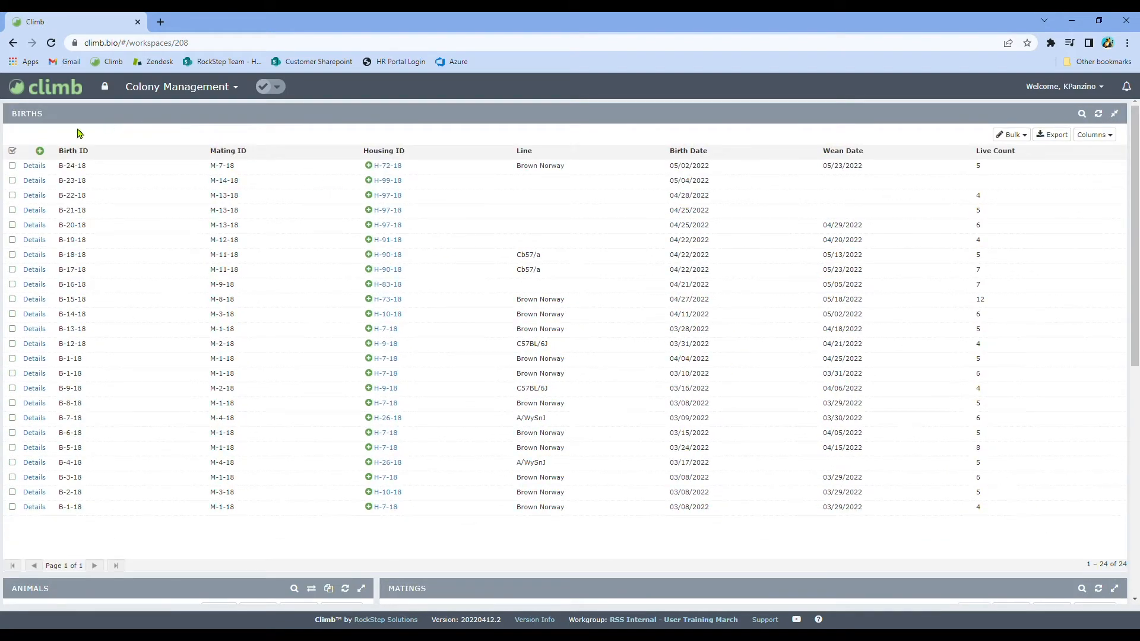
left_click(40, 150)
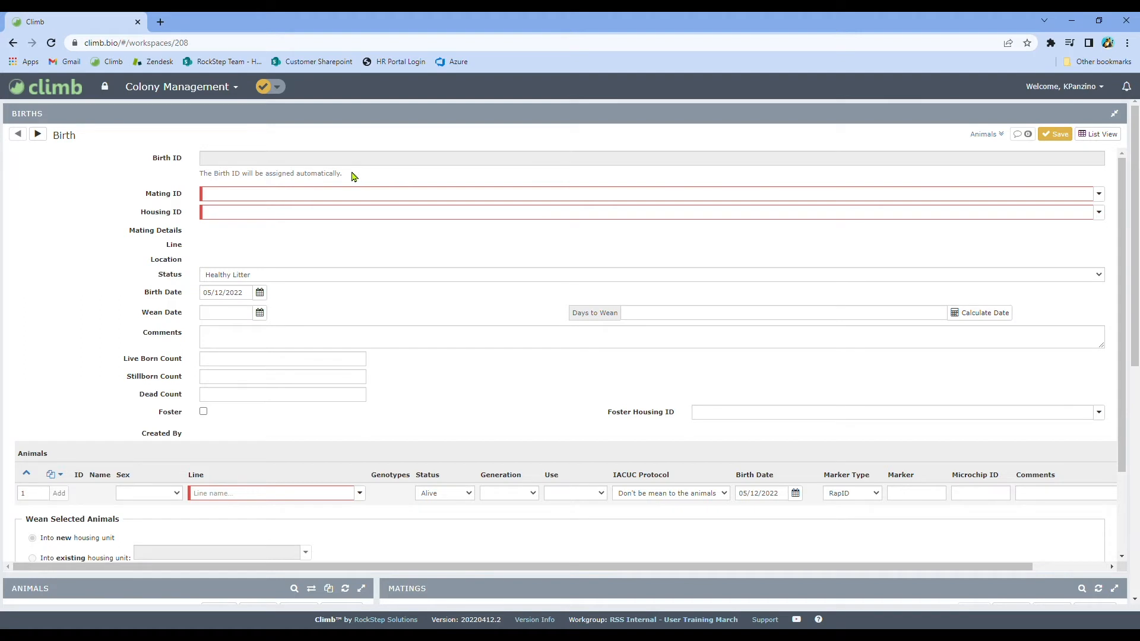
left_click(298, 206)
type("m")
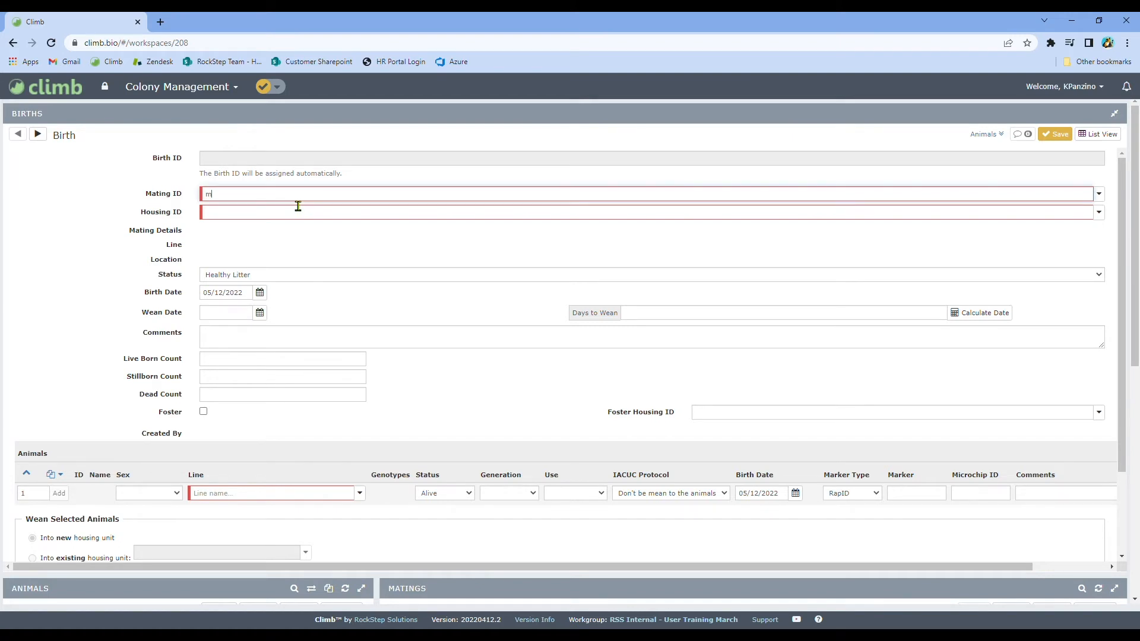
type("-")
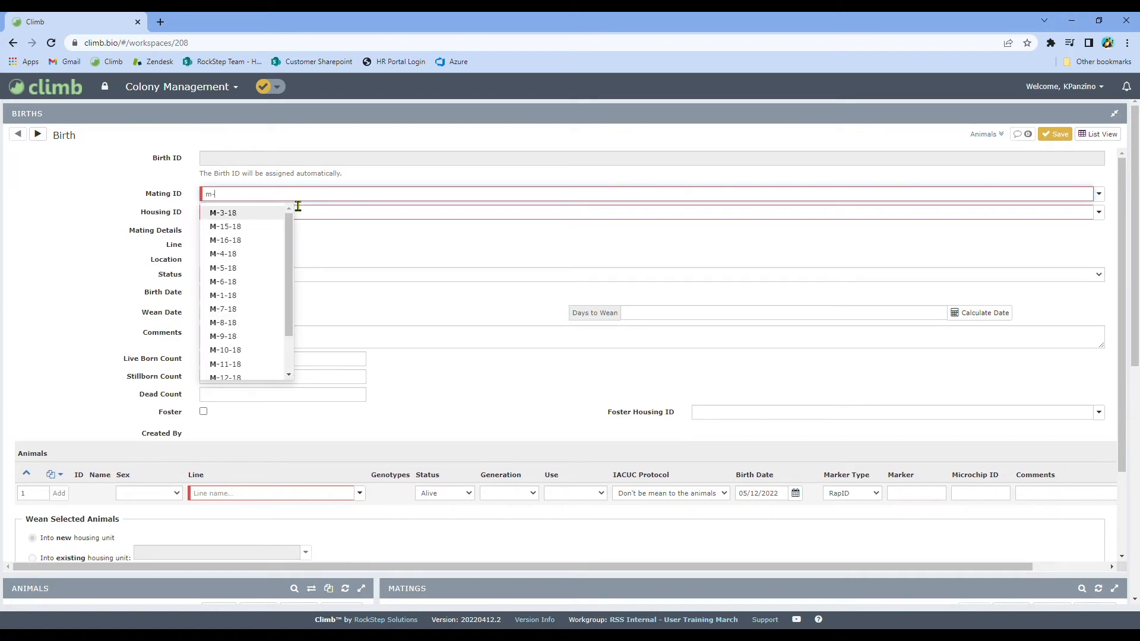
type("7")
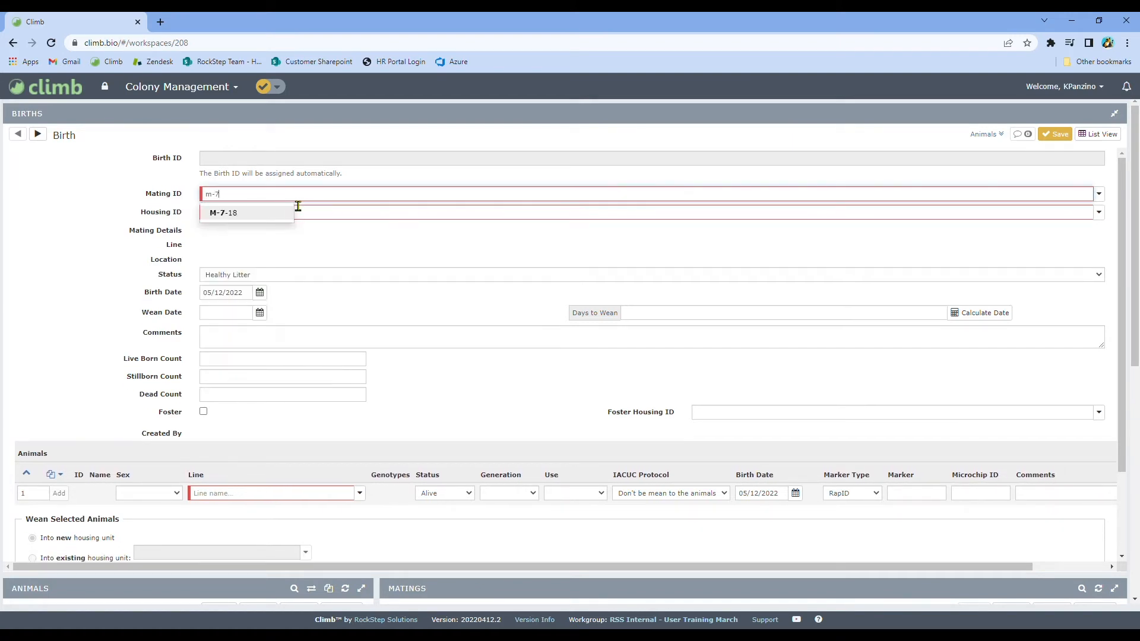
left_click(260, 214)
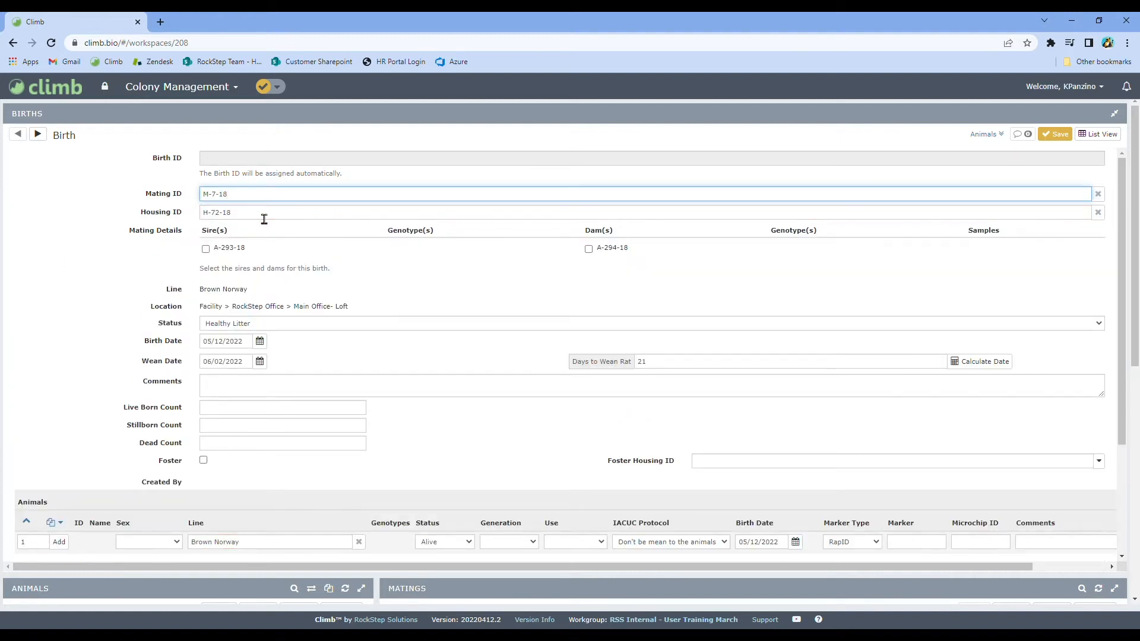
left_click(205, 250)
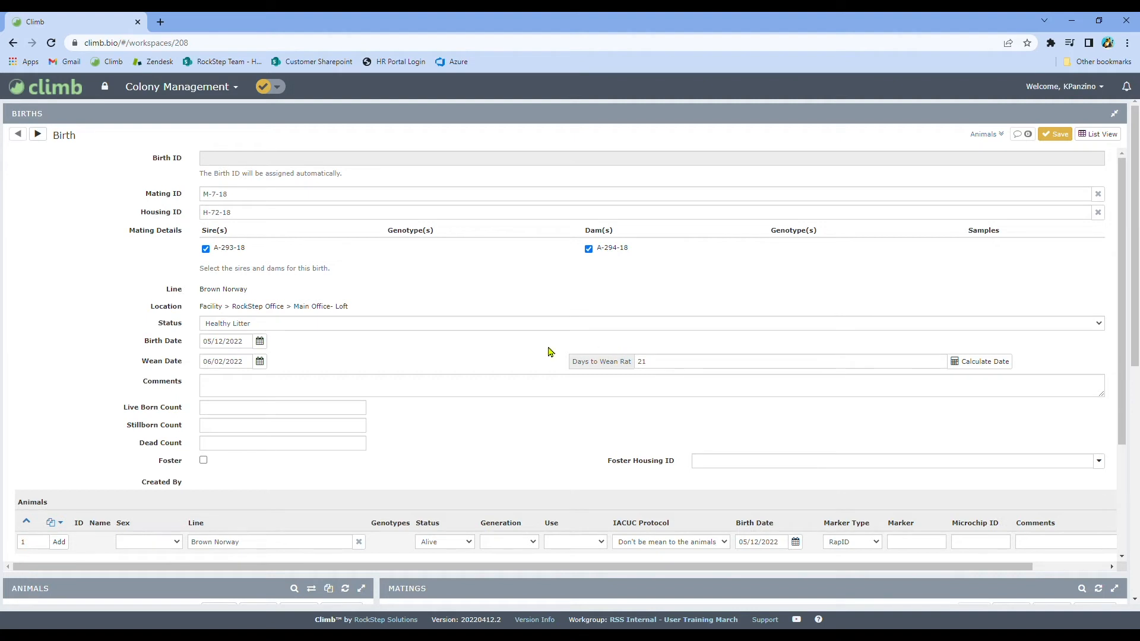
Set the birth date to 05/04/2022 and recalculate the wean date from it
left_click(259, 341)
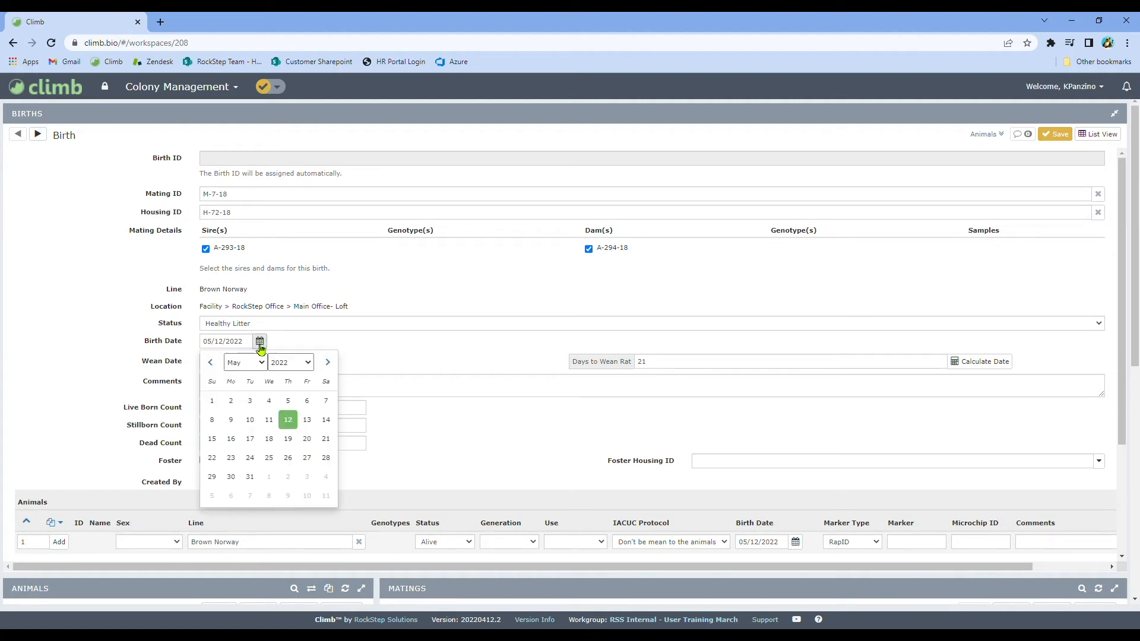
left_click(275, 401)
left_click(968, 361)
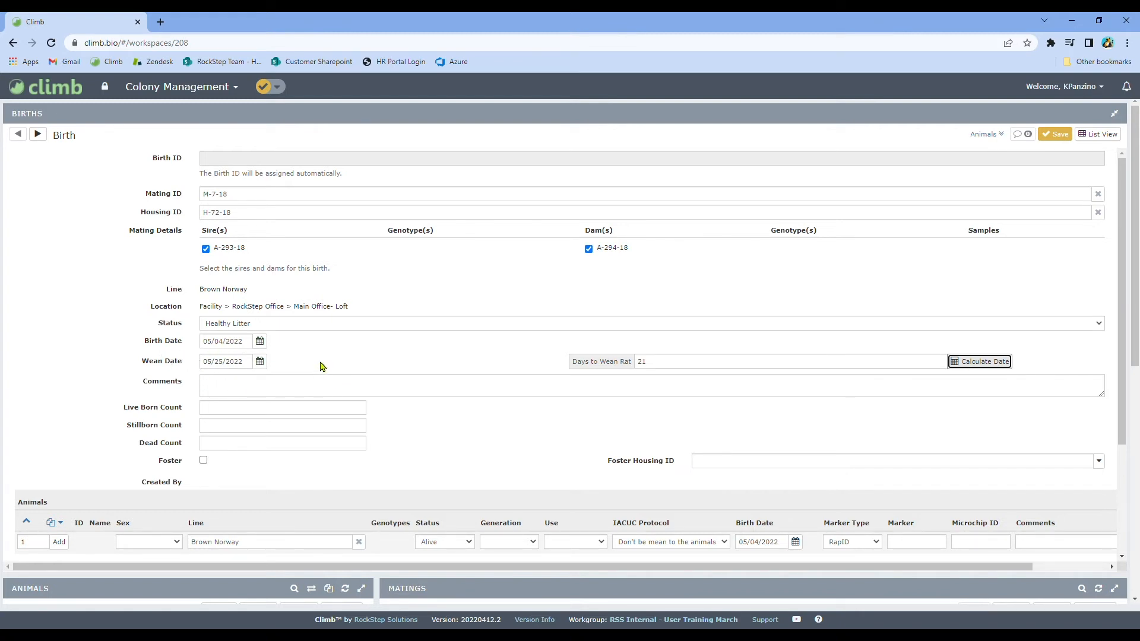
Enter a live born count of 4 and a stillborn count of 2 for the birth
scroll(463, 367, "down", 1)
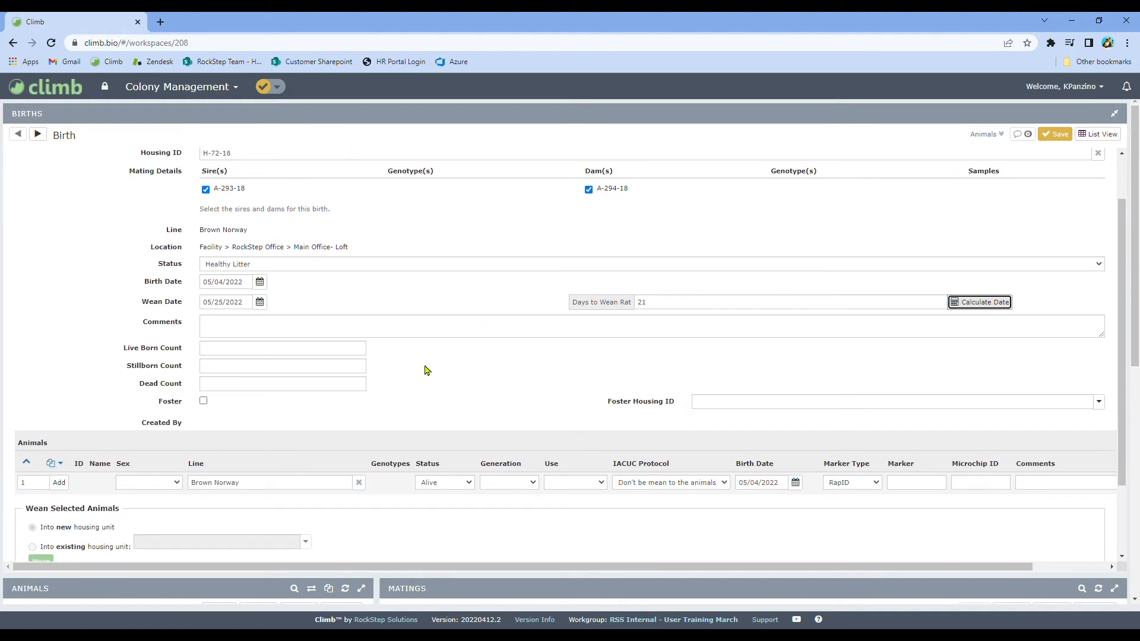
left_click(264, 354)
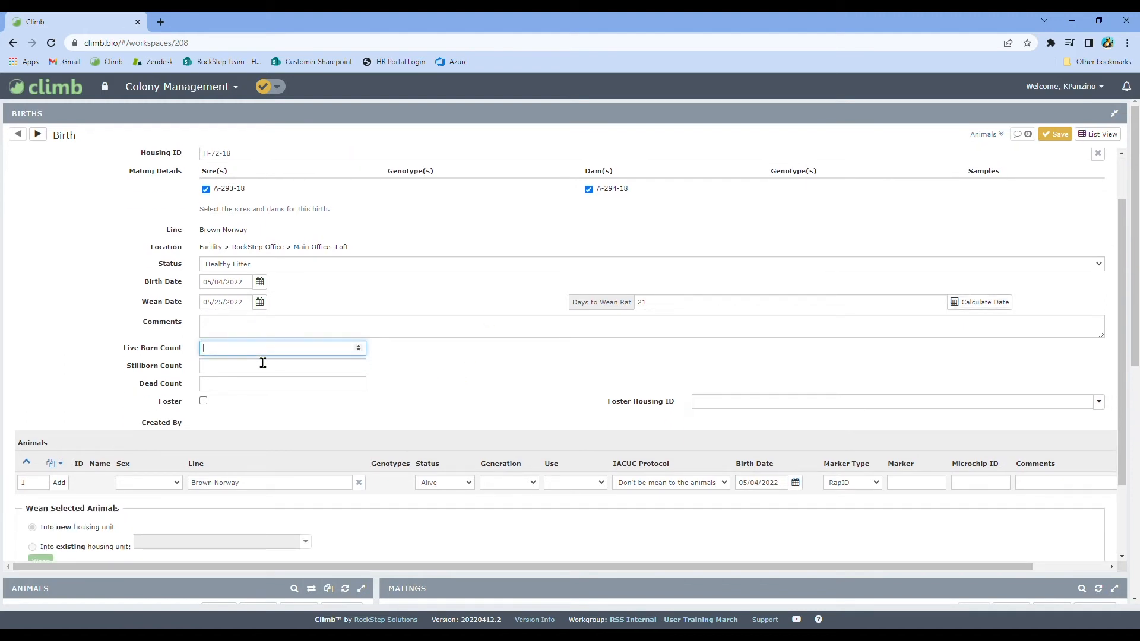
left_click(263, 363)
type("2")
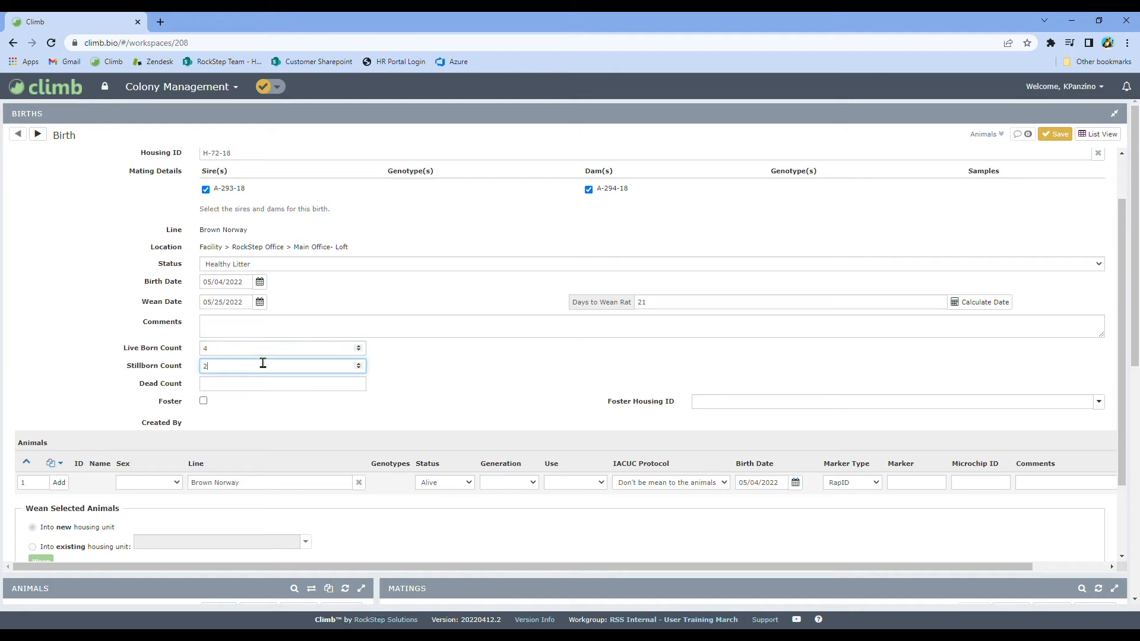
Enter a dead count of 1 for the birth, save the record and return to the births list
key("Tab")
type("1")
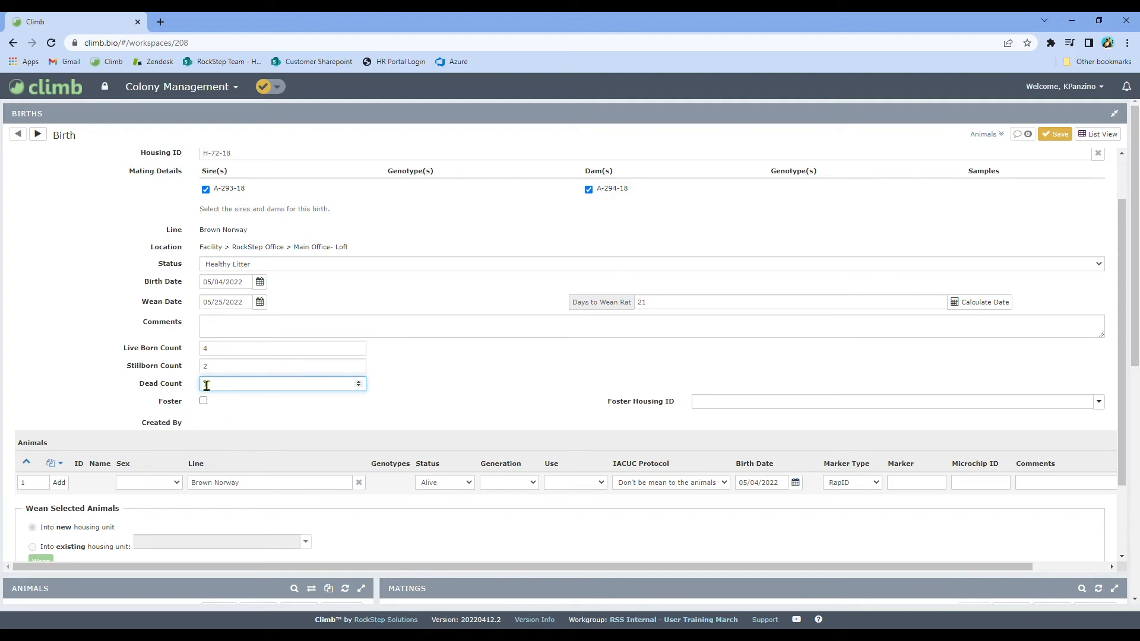
type("1")
scroll(712, 404, "up", 1)
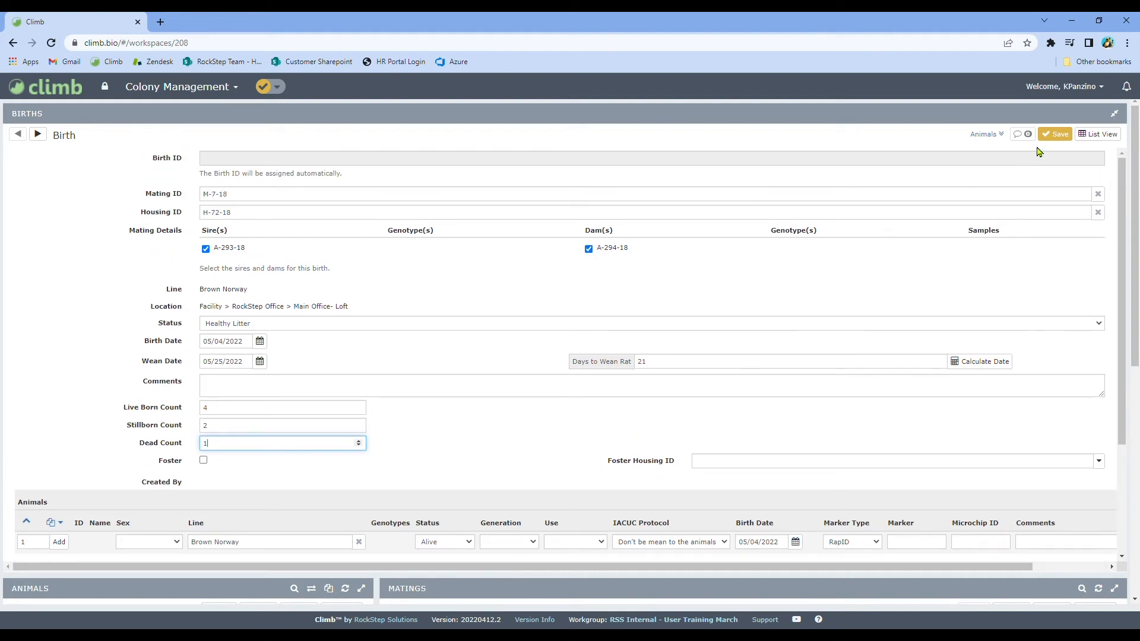
left_click(1057, 135)
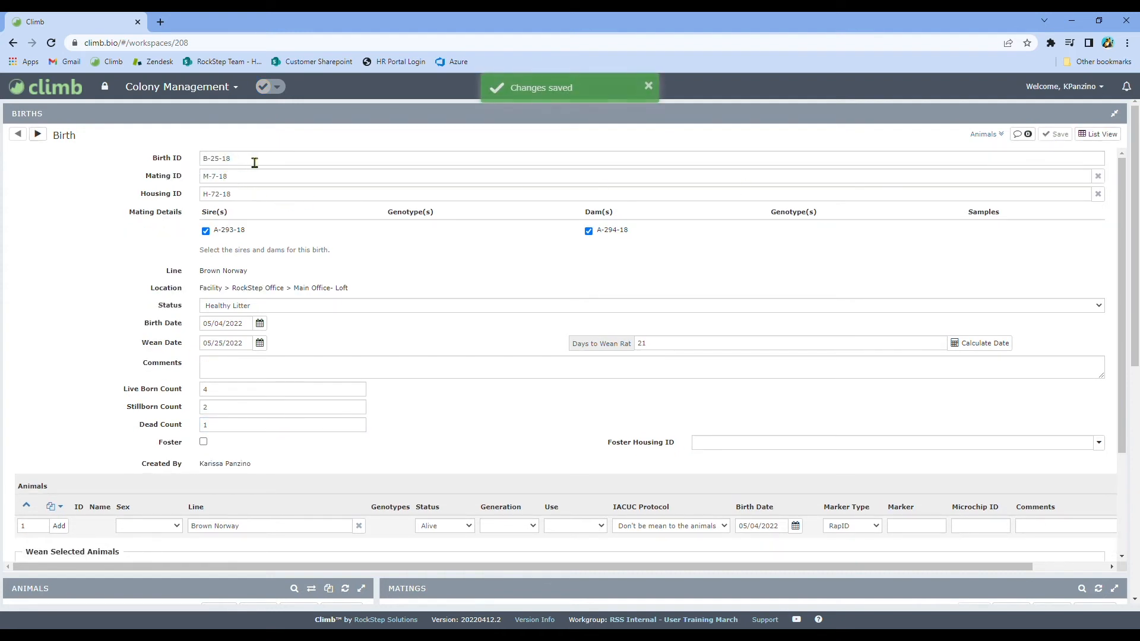
left_click(1111, 136)
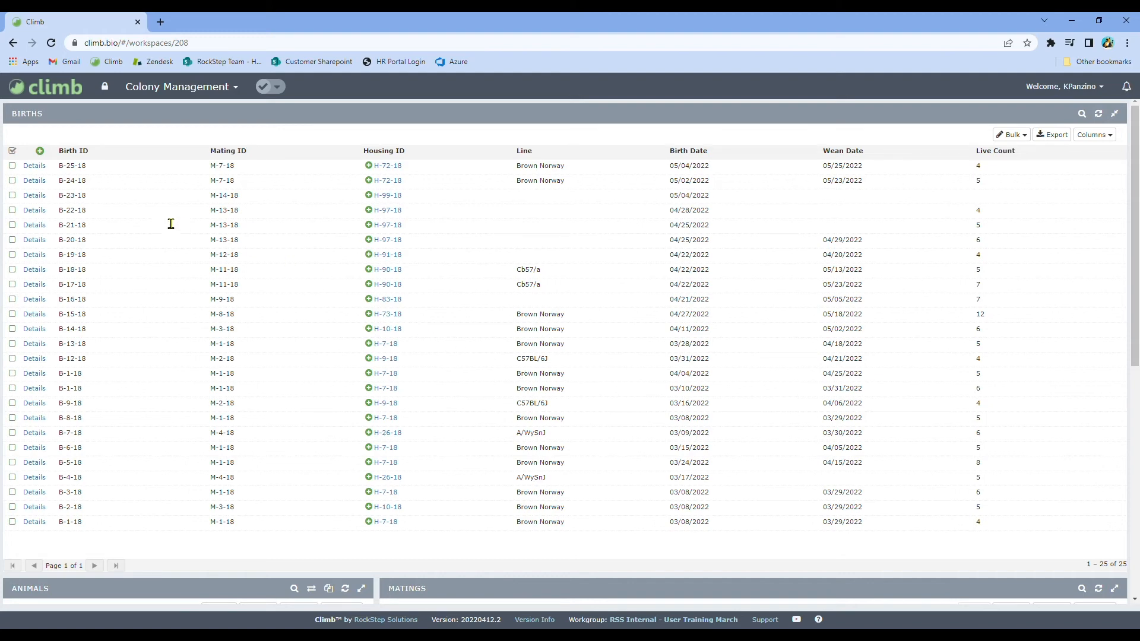
Open birth B-25-18, add 4 Brown Norway animals to it and save the record
left_click(35, 166)
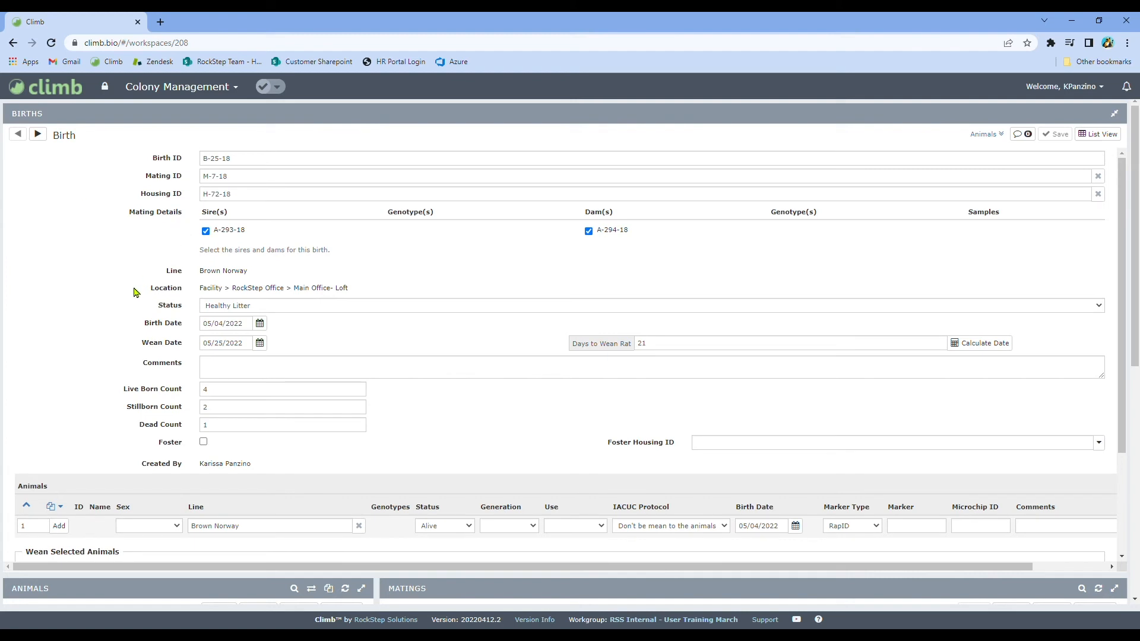
scroll(134, 291, "down", 2)
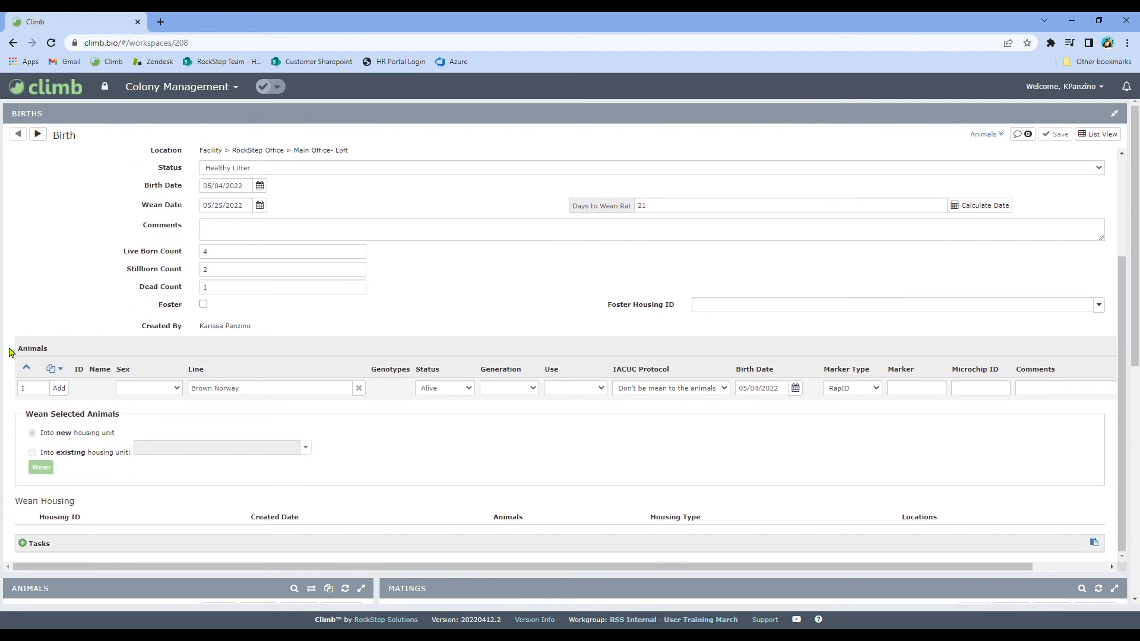
left_click(46, 385)
left_click(46, 386)
left_click(65, 390)
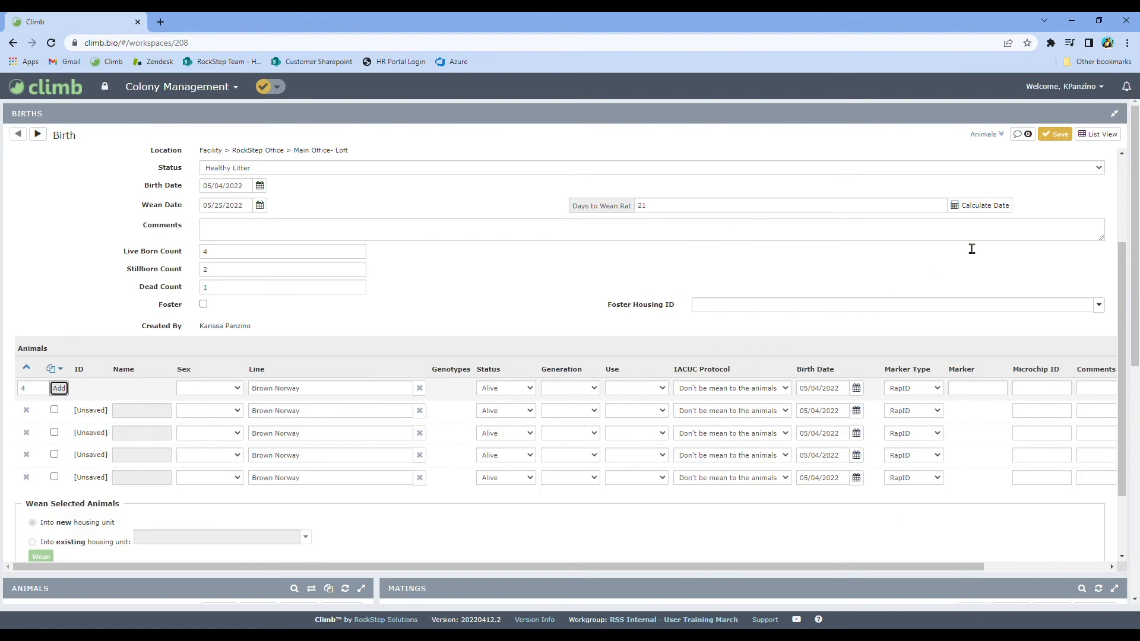
left_click(1051, 138)
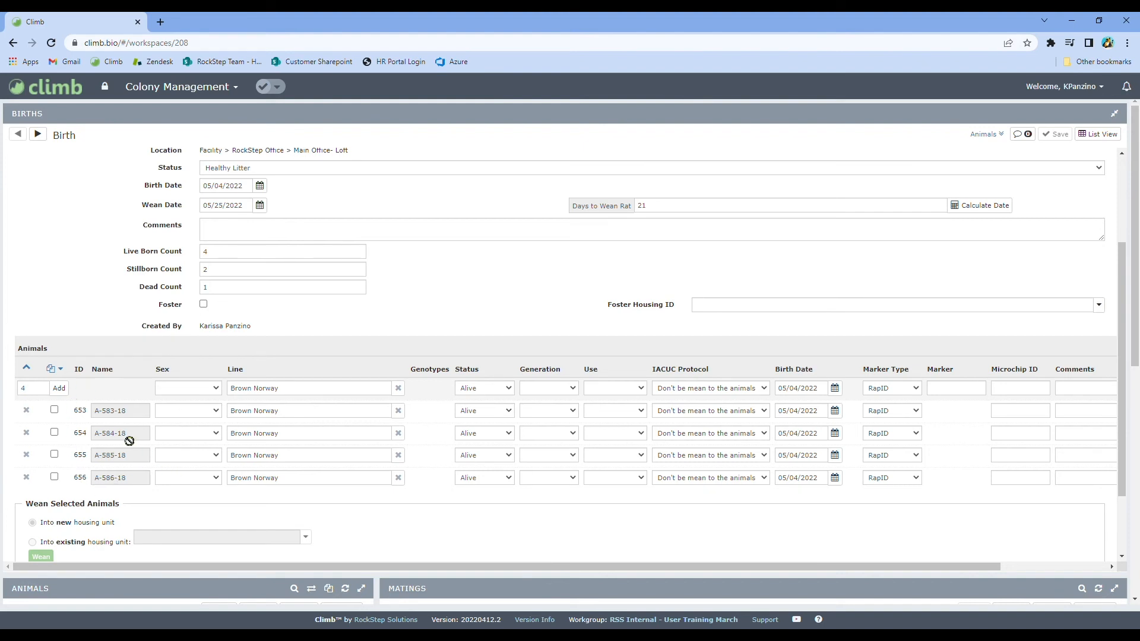
Wean animals A-583-18, A-584-18, A-585-18 and A-586-18 into a new housing unit and save the birth
left_click(58, 410)
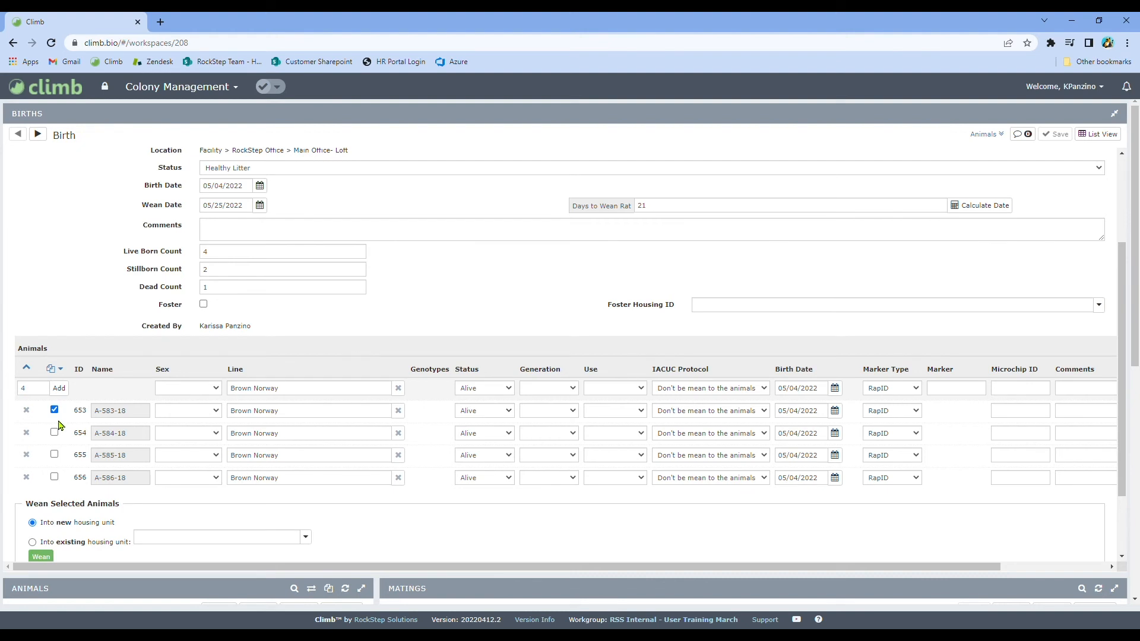
left_click(55, 433)
left_click(54, 455)
left_click(54, 476)
scroll(59, 481, "down", 1)
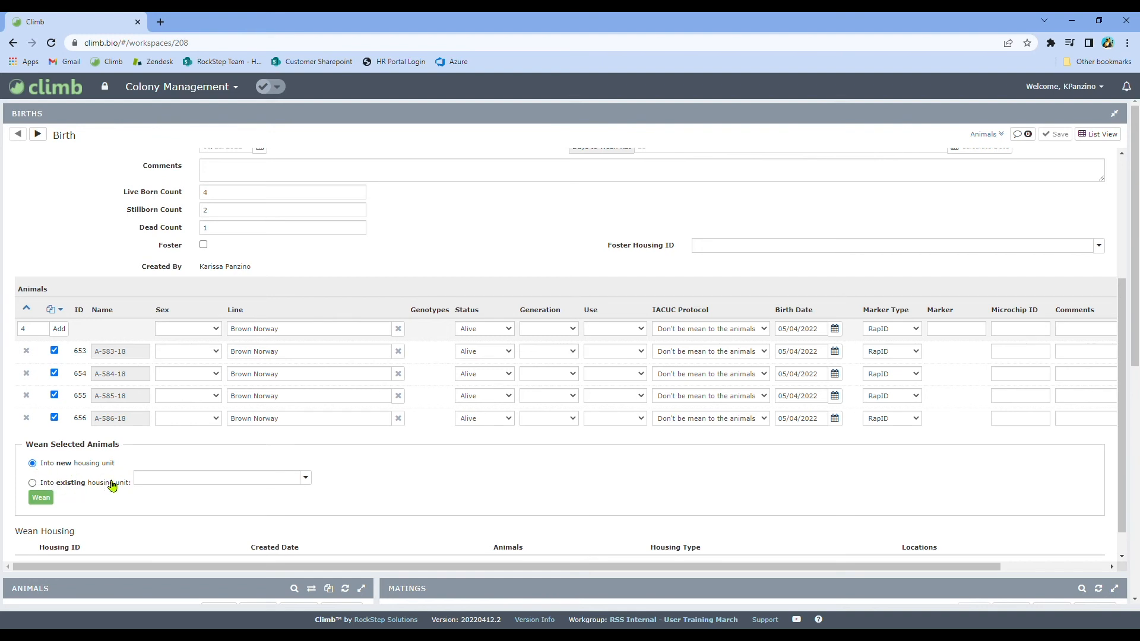
left_click(42, 499)
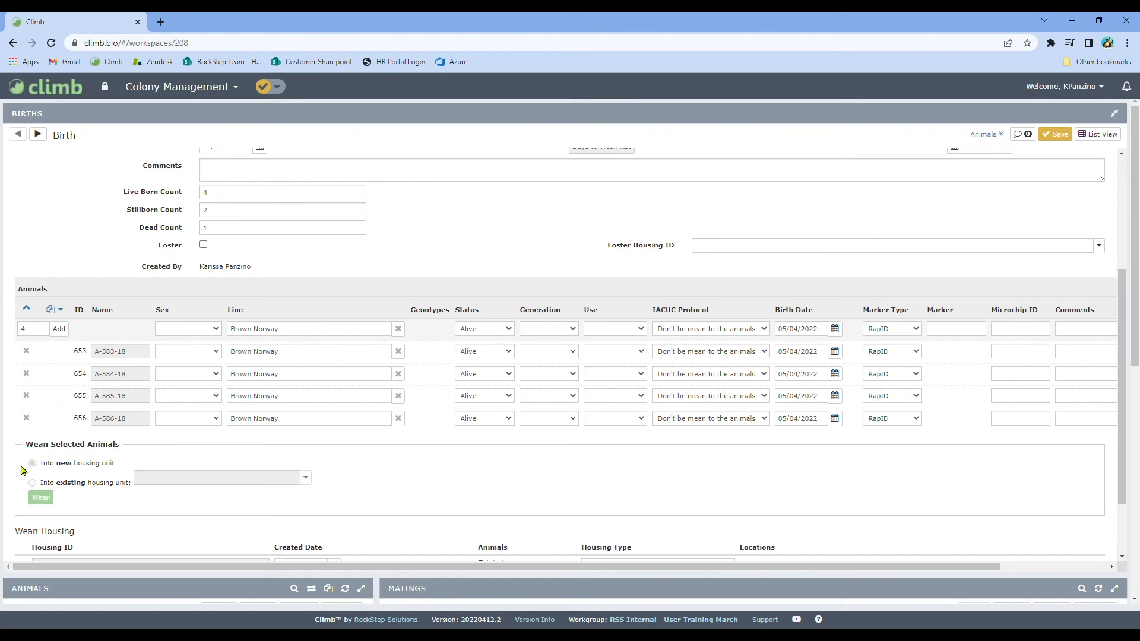
scroll(59, 471, "down", 1)
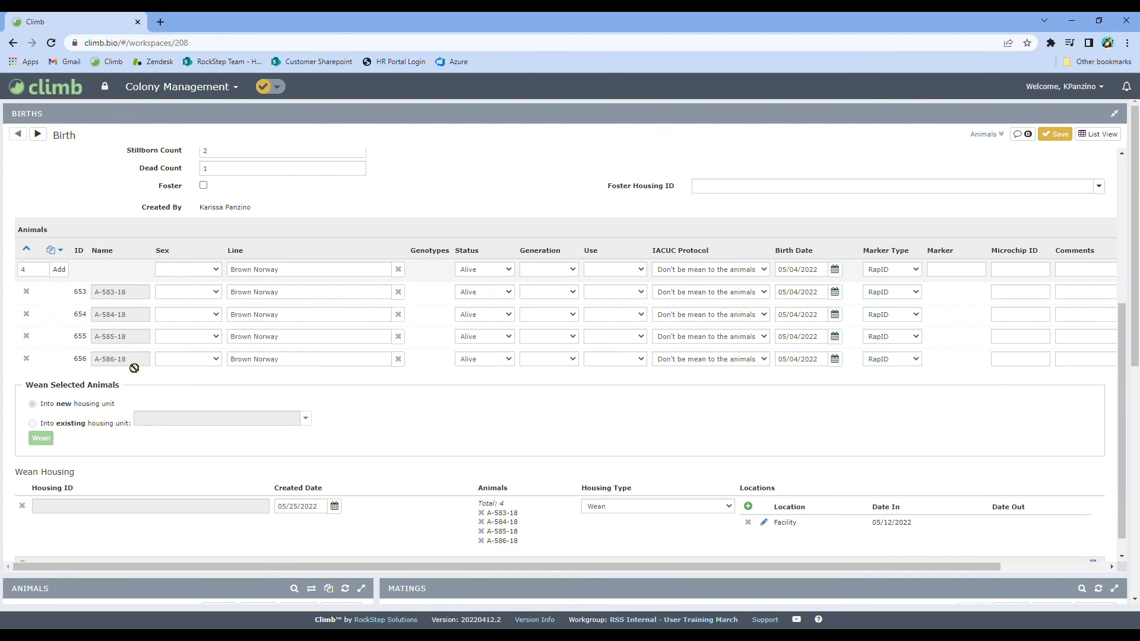
scroll(49, 438, "down", 1)
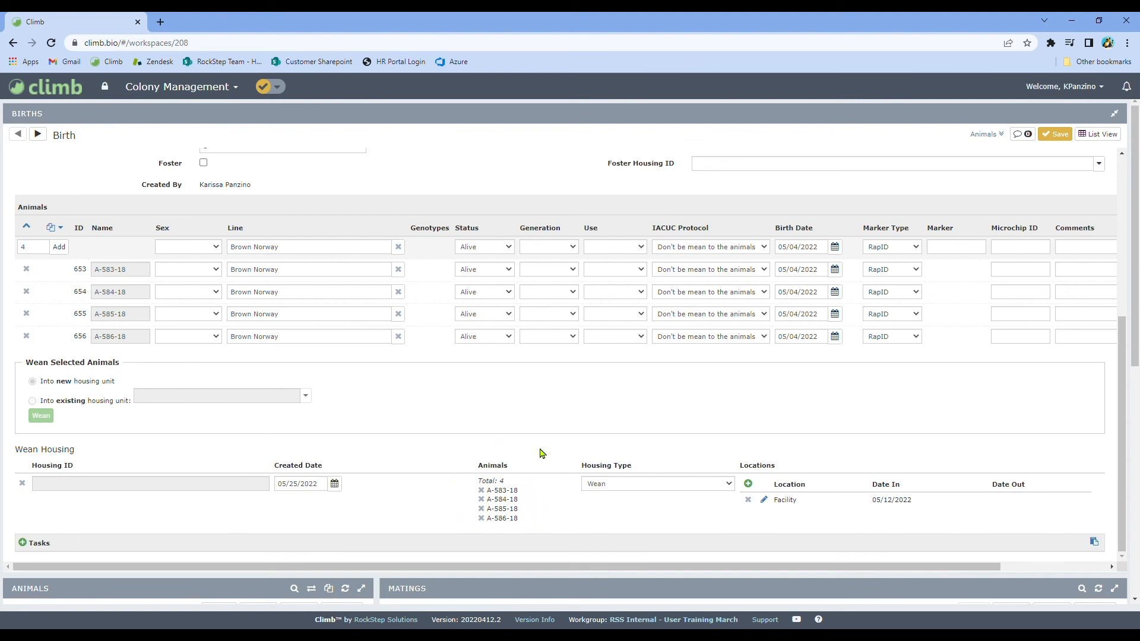
left_click(1051, 134)
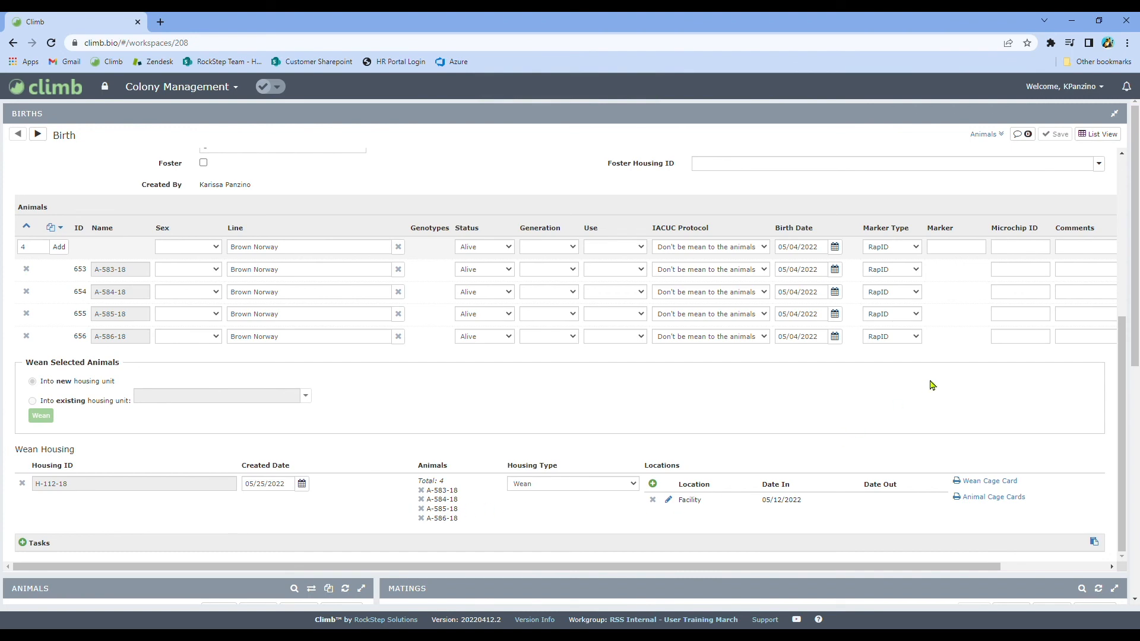
Leave the expanded Births view for the full workspace and open the Contact Support form
left_click(1099, 135)
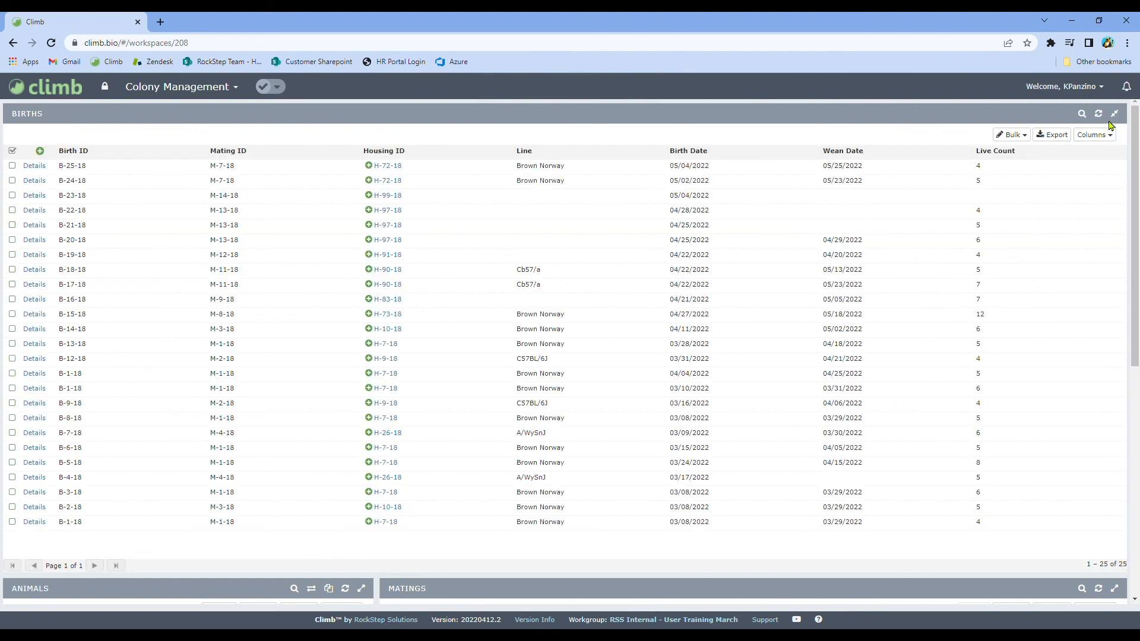
left_click(1114, 113)
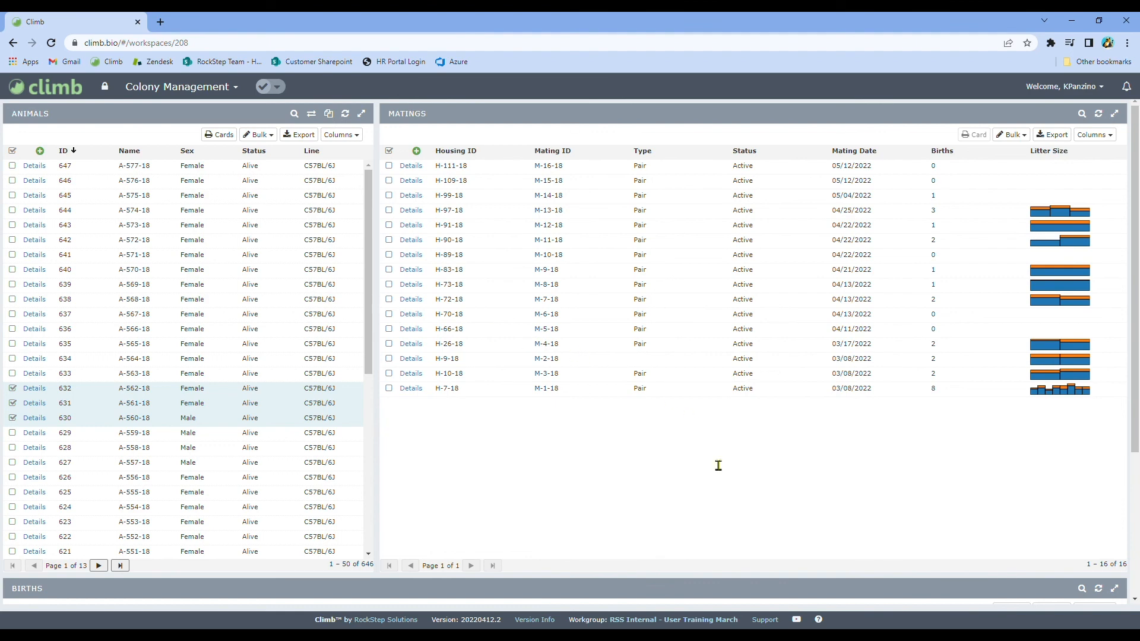
left_click(767, 621)
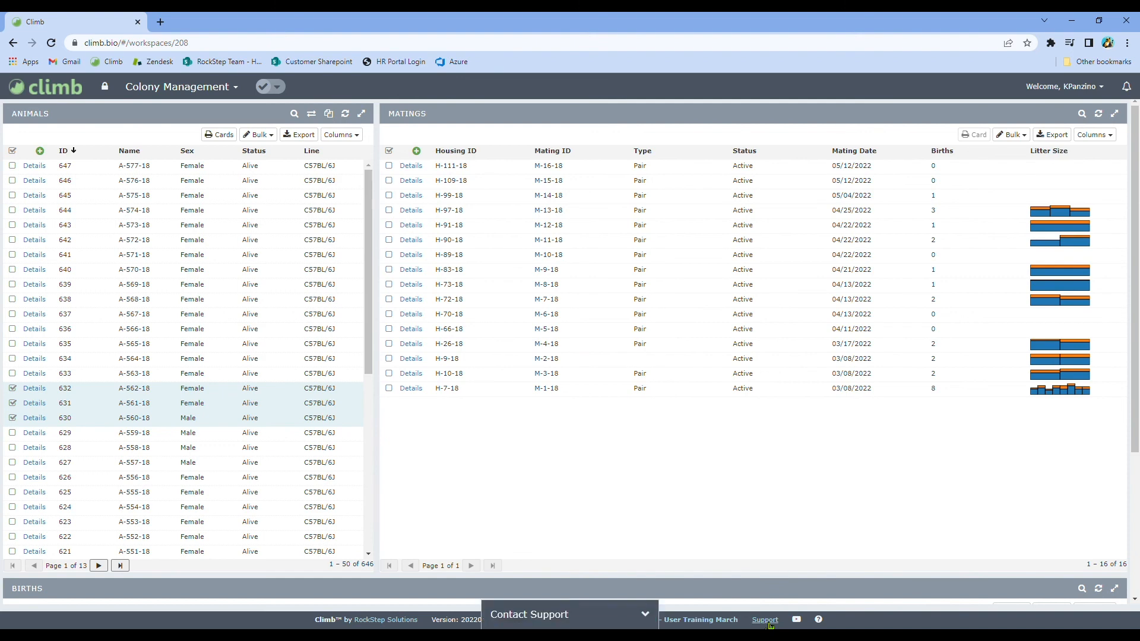